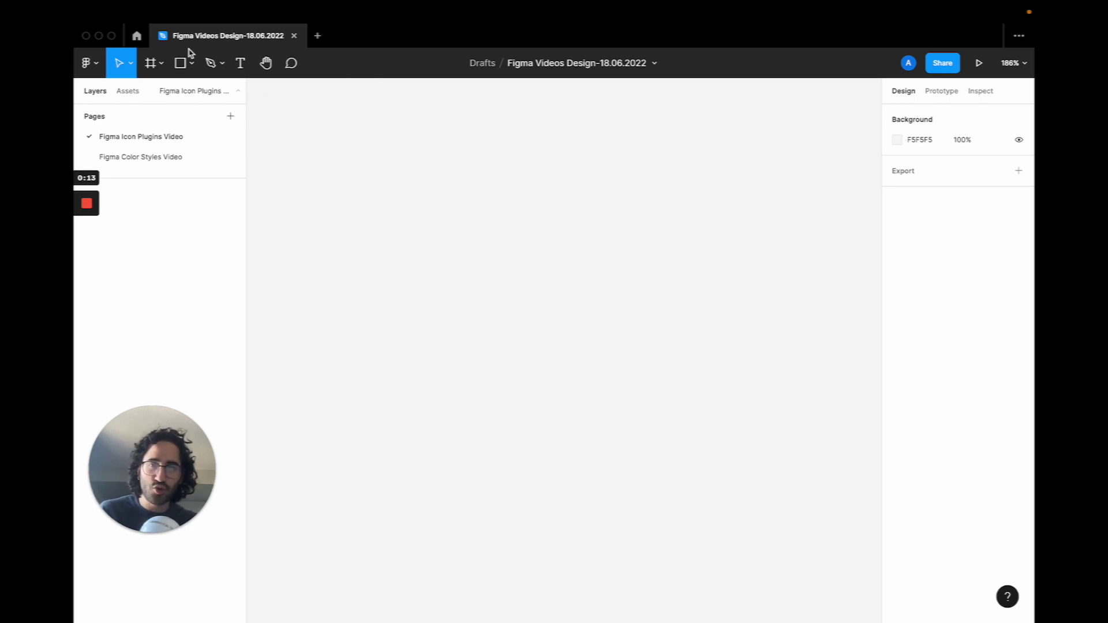
# Go from the home file browser to the Figma Community explore page.
pyautogui.click(138, 38)
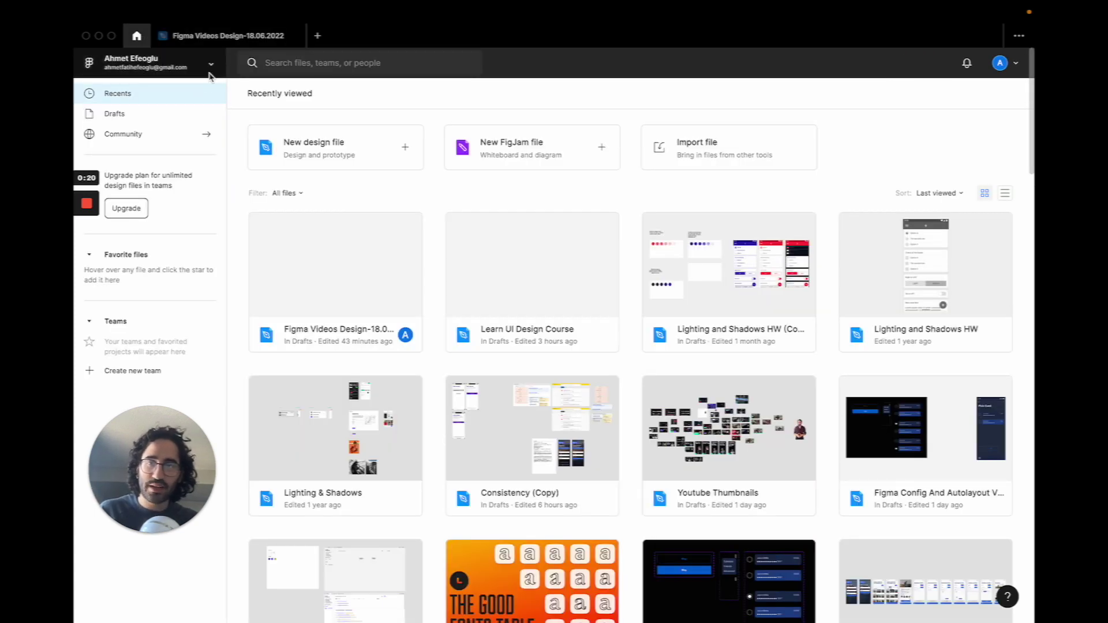
pyautogui.click(211, 67)
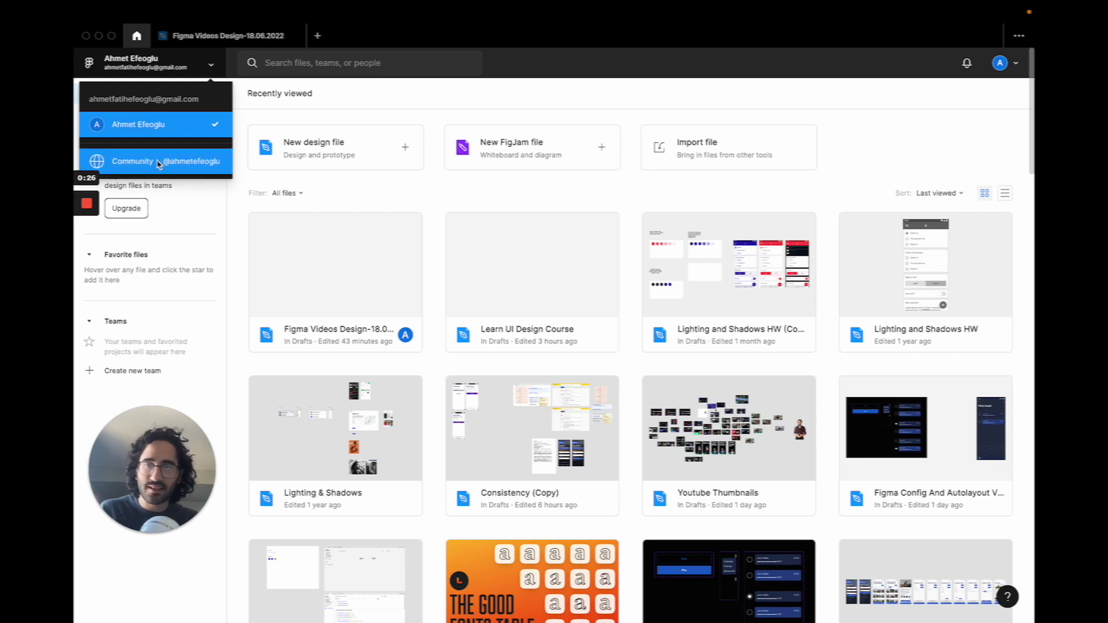
pyautogui.click(158, 162)
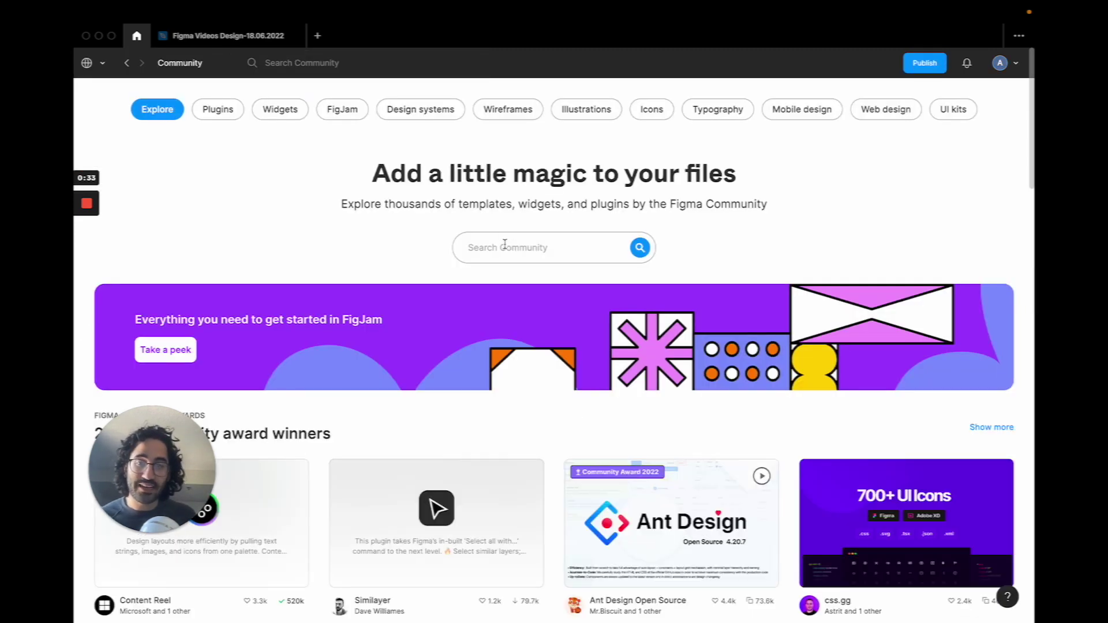
# Search the Community for 'material icons' and filter the results to plugins.
pyautogui.click(505, 244)
pyautogui.write('materi')
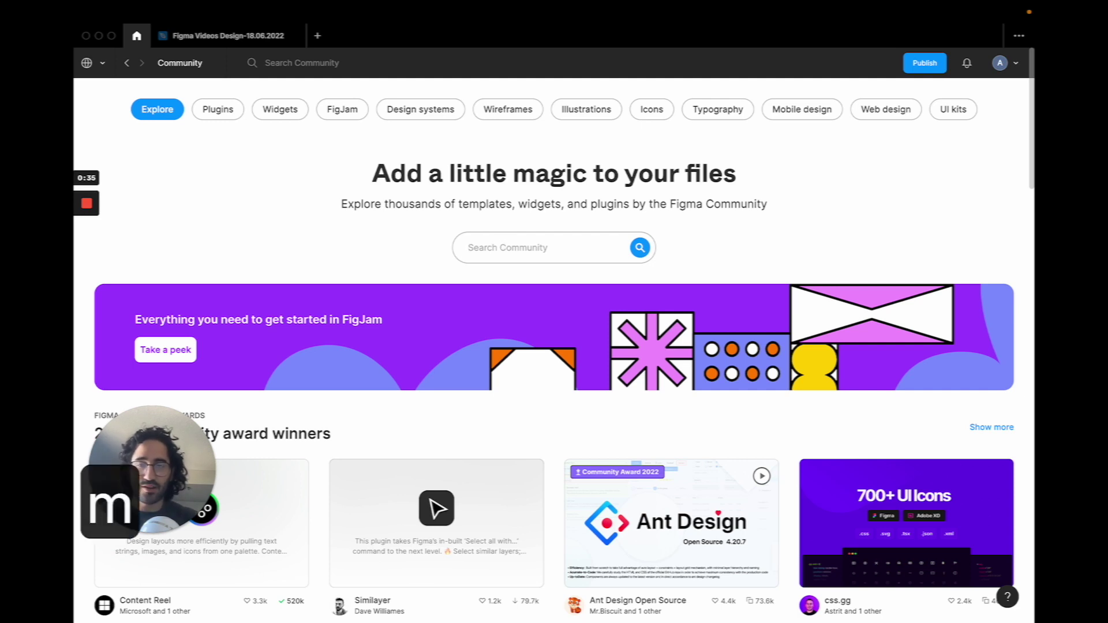
pyautogui.write('al icons')
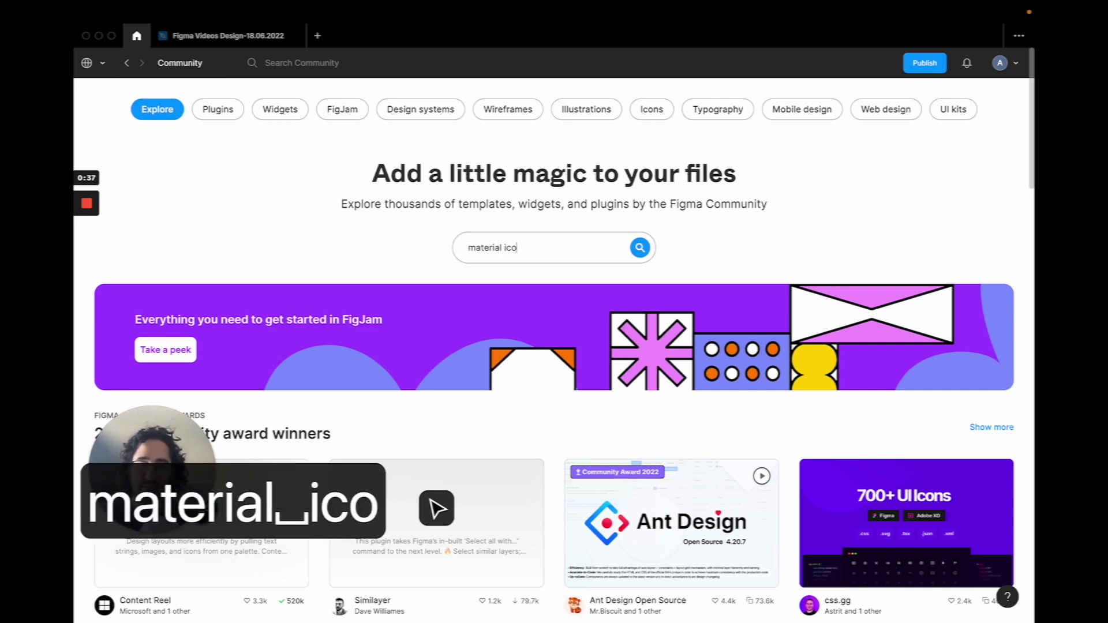
pyautogui.press('Return')
pyautogui.click(162, 100)
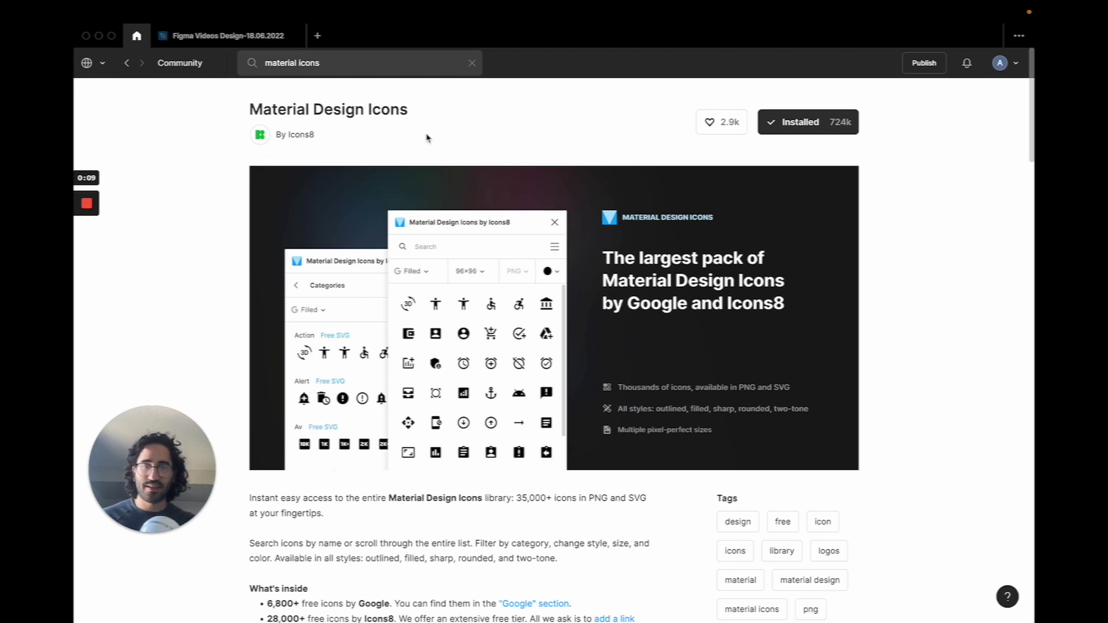
# Back in the design file, select the Icons frame and launch Material Design Icons via 'mat'.
pyautogui.click(261, 38)
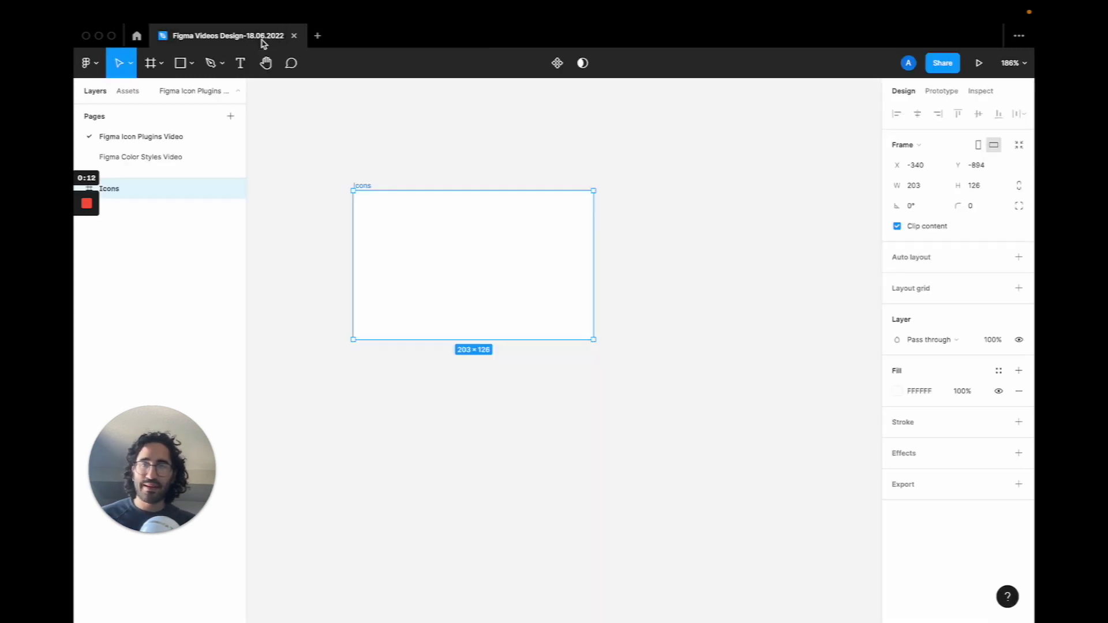
pyautogui.click(610, 265)
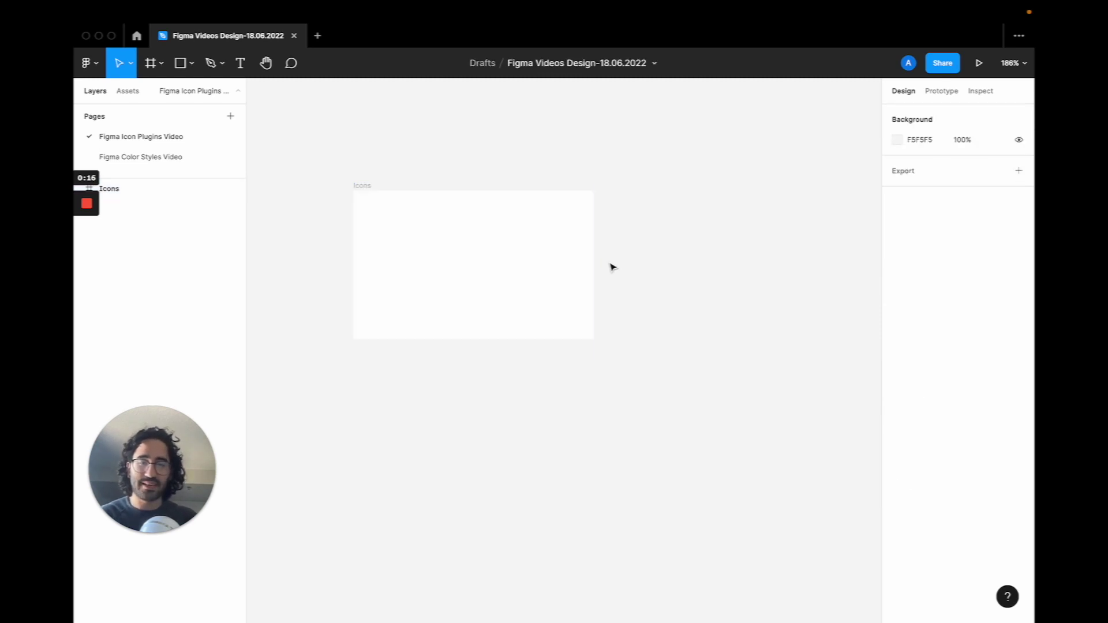
pyautogui.click(361, 185)
pyautogui.press('super+slash')
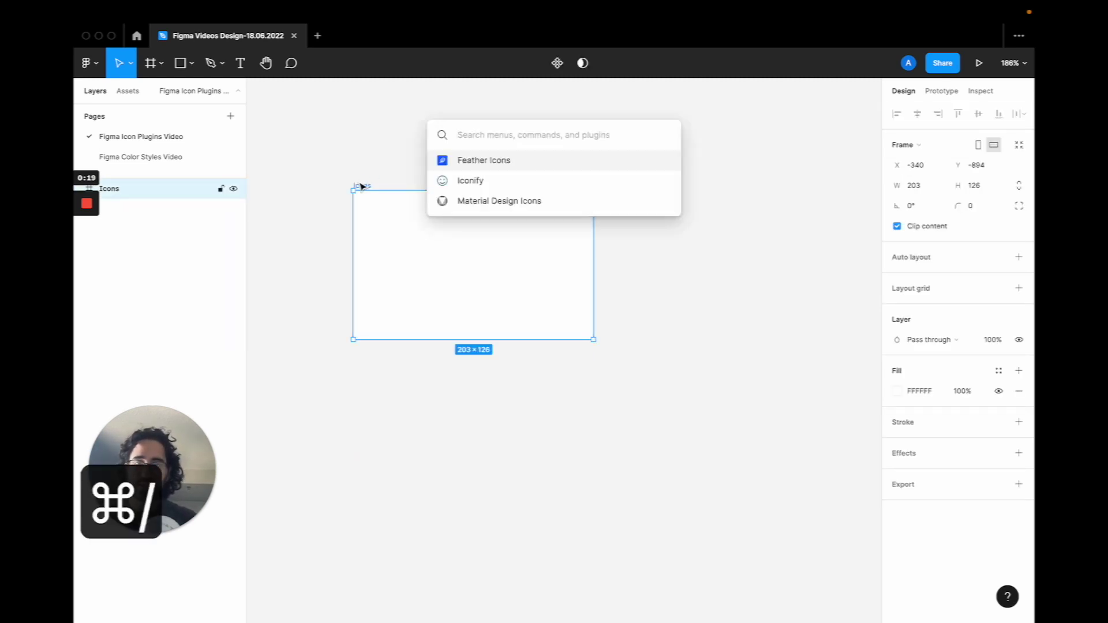
pyautogui.write('mat')
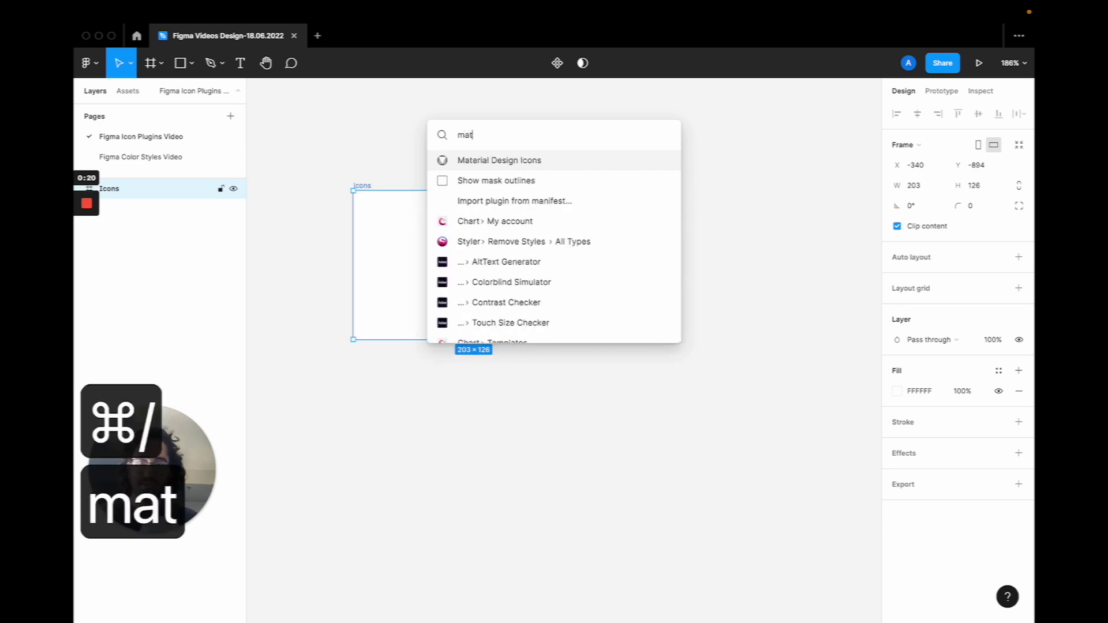
pyautogui.click(482, 162)
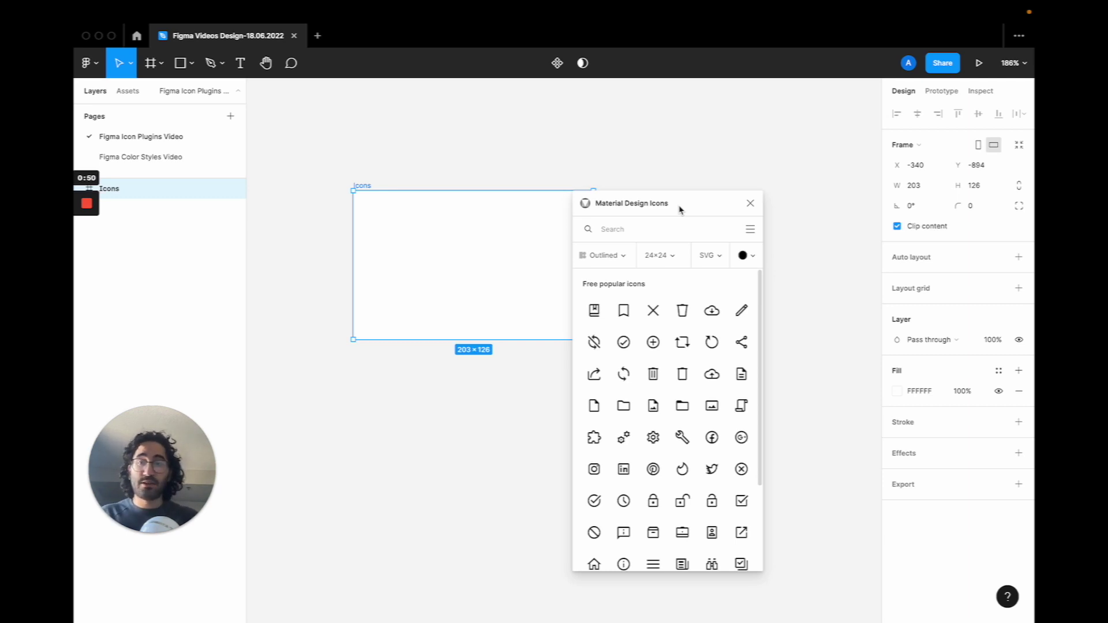
# Set the plugin's icons to Outlined style, 24×24 size and black colour.
pyautogui.click(612, 258)
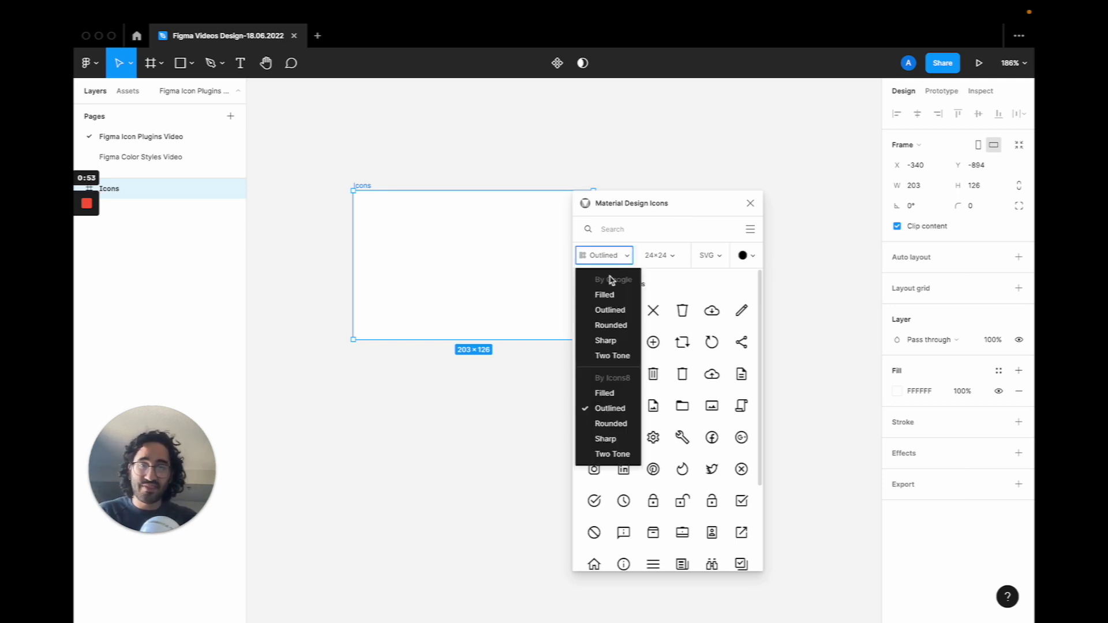
pyautogui.click(598, 395)
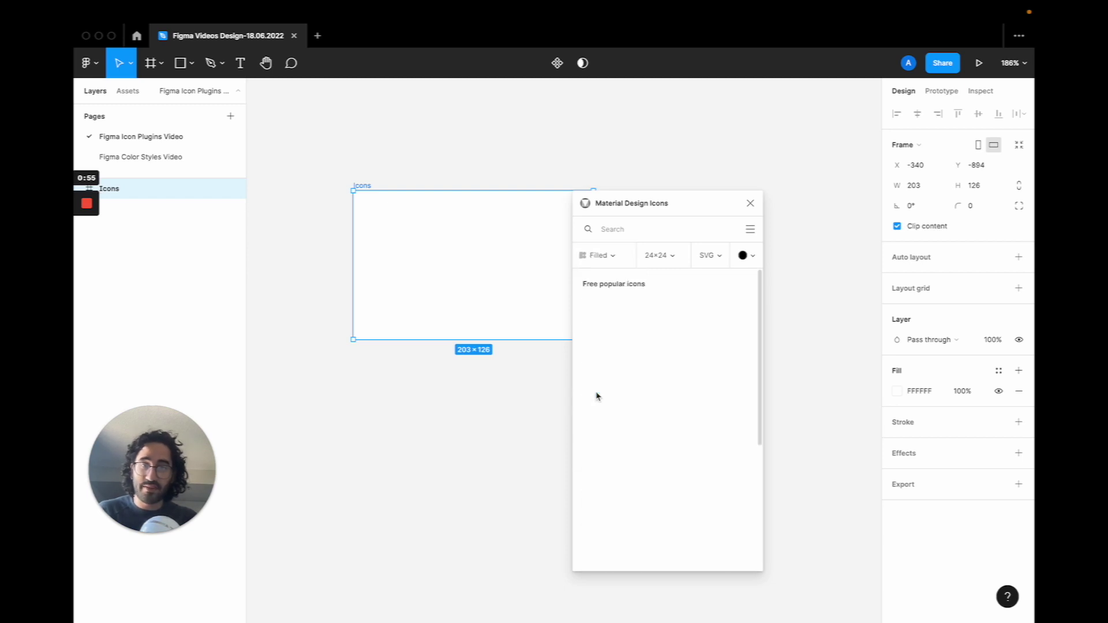
pyautogui.click(599, 255)
pyautogui.click(611, 407)
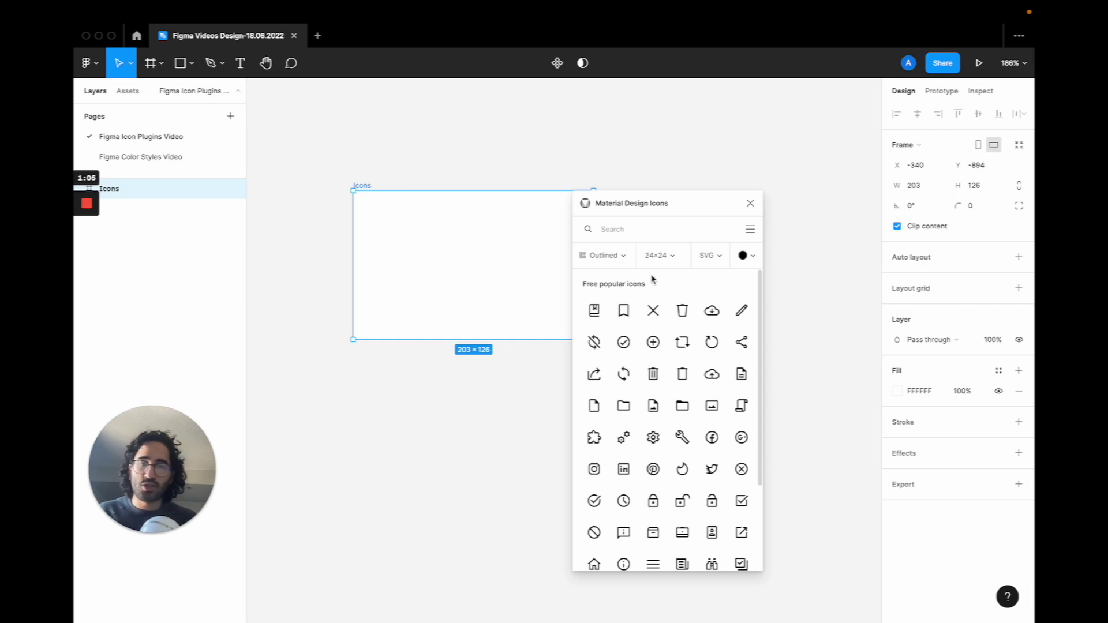
pyautogui.click(657, 257)
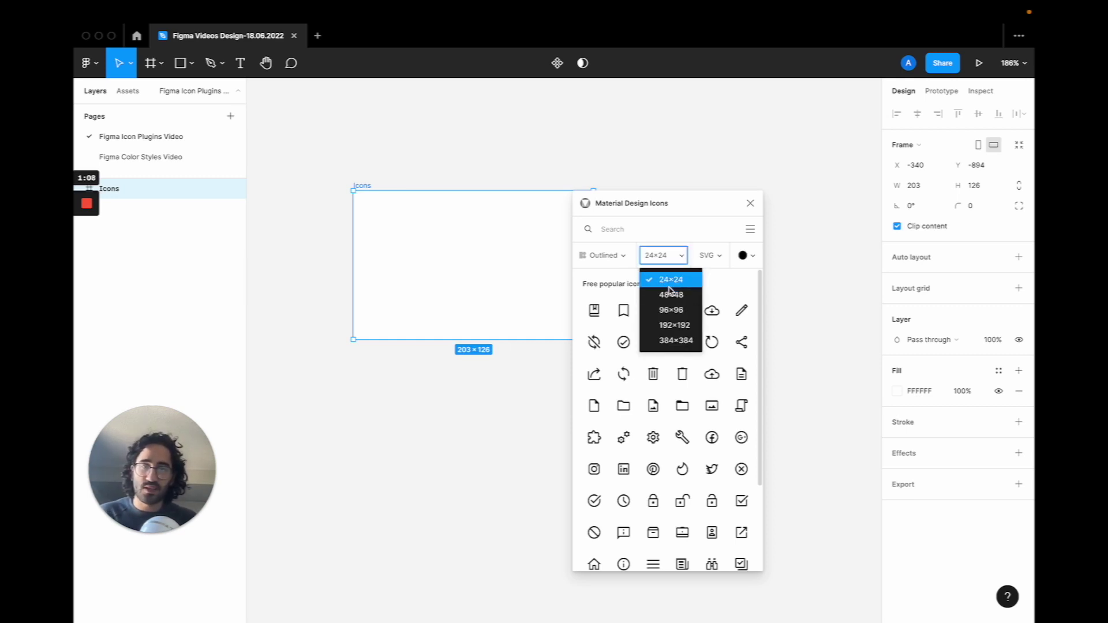
pyautogui.click(664, 258)
pyautogui.click(745, 256)
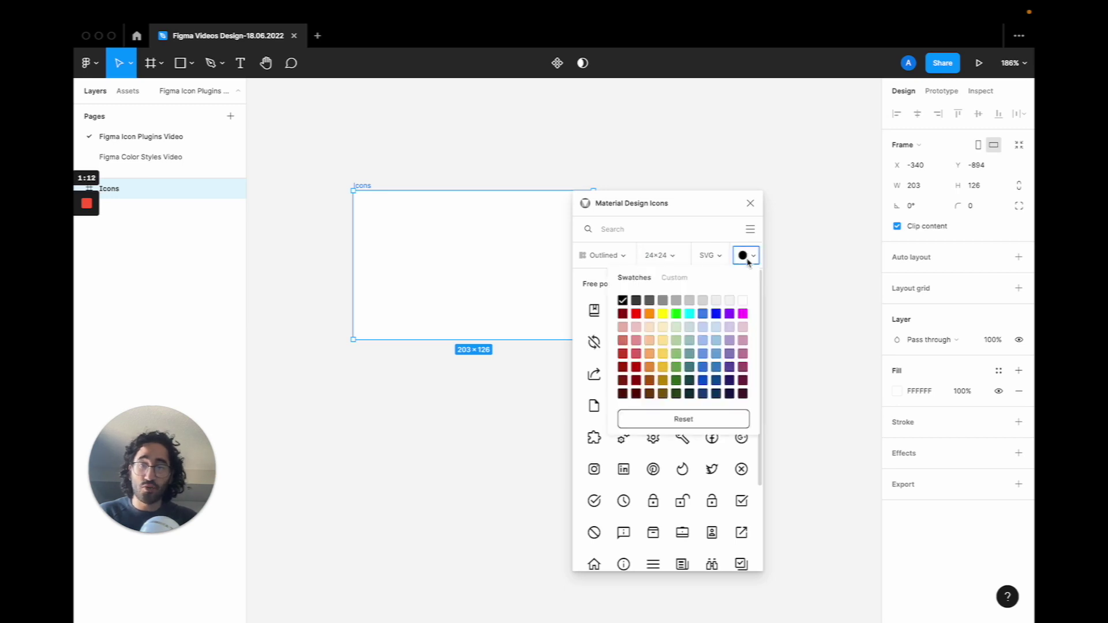
pyautogui.click(745, 258)
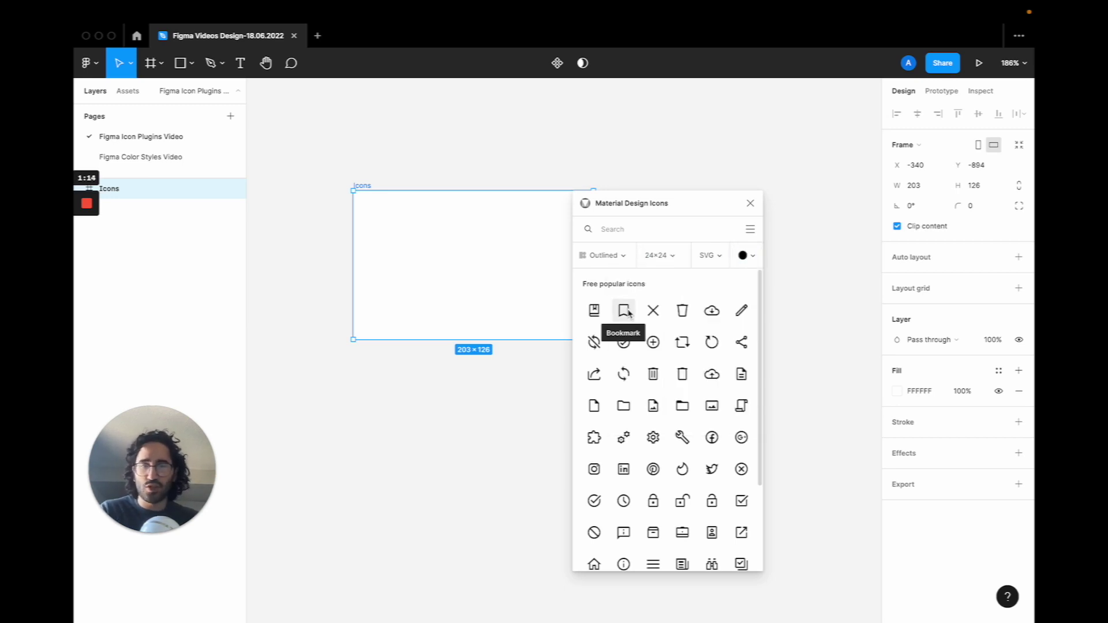
# Place a Bookmark left of the Icons frame and add Bookmark, Close and Delete inside it.
pyautogui.moveTo(624, 311); pyautogui.dragTo(354, 233)
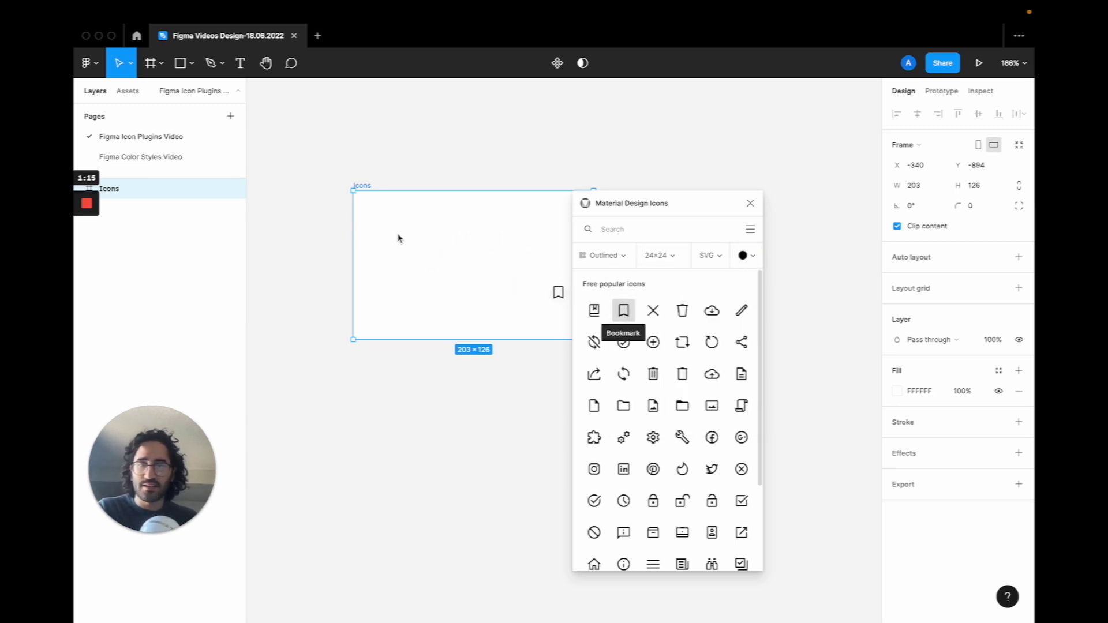
pyautogui.click(624, 312)
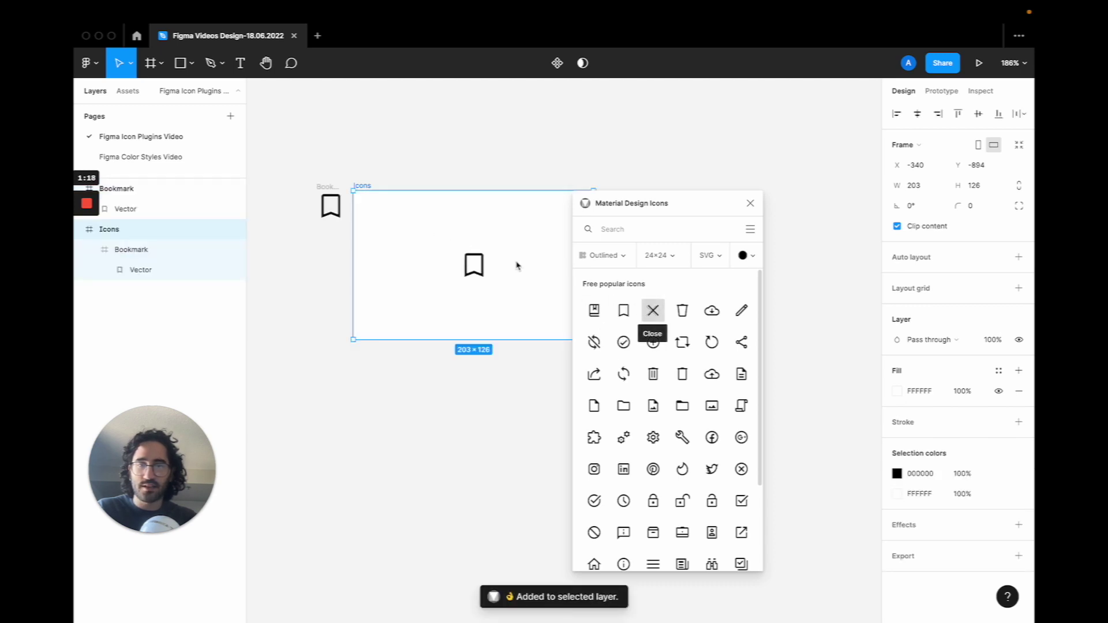
pyautogui.moveTo(548, 274); pyautogui.dragTo(431, 228)
pyautogui.moveTo(682, 311); pyautogui.dragTo(459, 202)
pyautogui.press('Escape')
pyautogui.moveTo(630, 213); pyautogui.dragTo(727, 205)
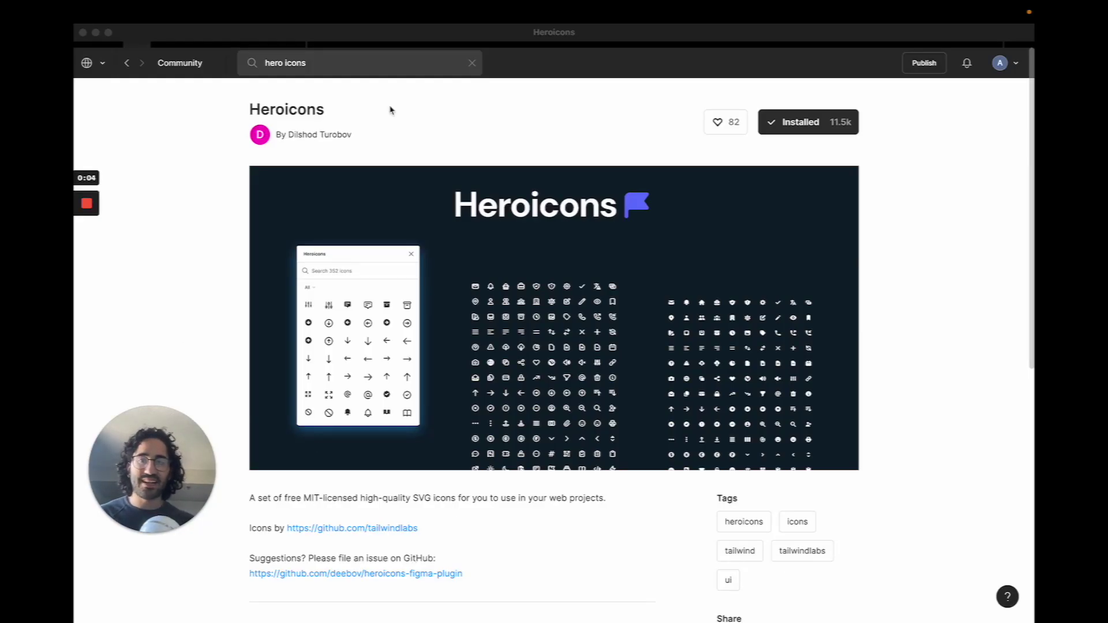
# Open the Heroicons plugin's Community page, which shows it as Installed.
pyautogui.moveTo(327, 4)
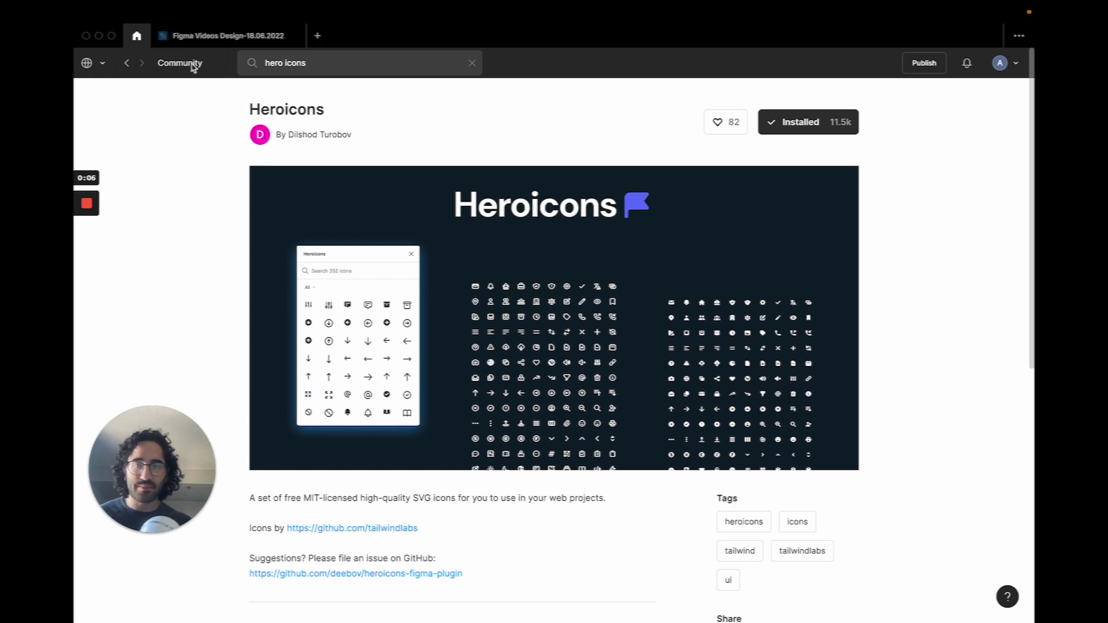
# In the design file, close Material Design Icons and launch Heroicons via a 'hero' search.
pyautogui.click(264, 39)
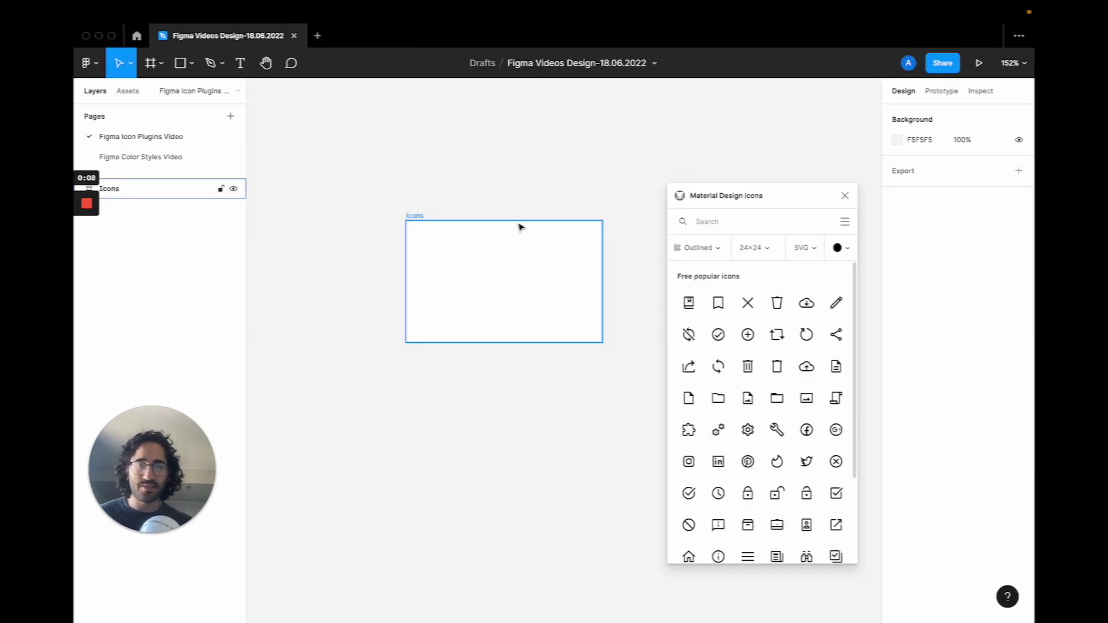
pyautogui.click(845, 196)
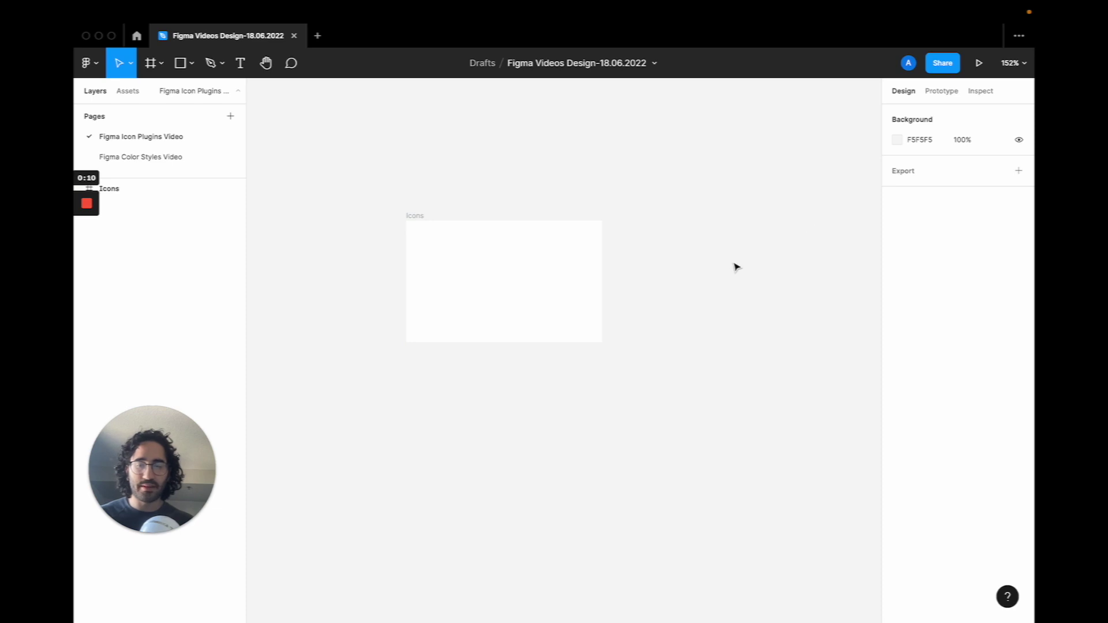
pyautogui.press('super+slash')
pyautogui.write('hero')
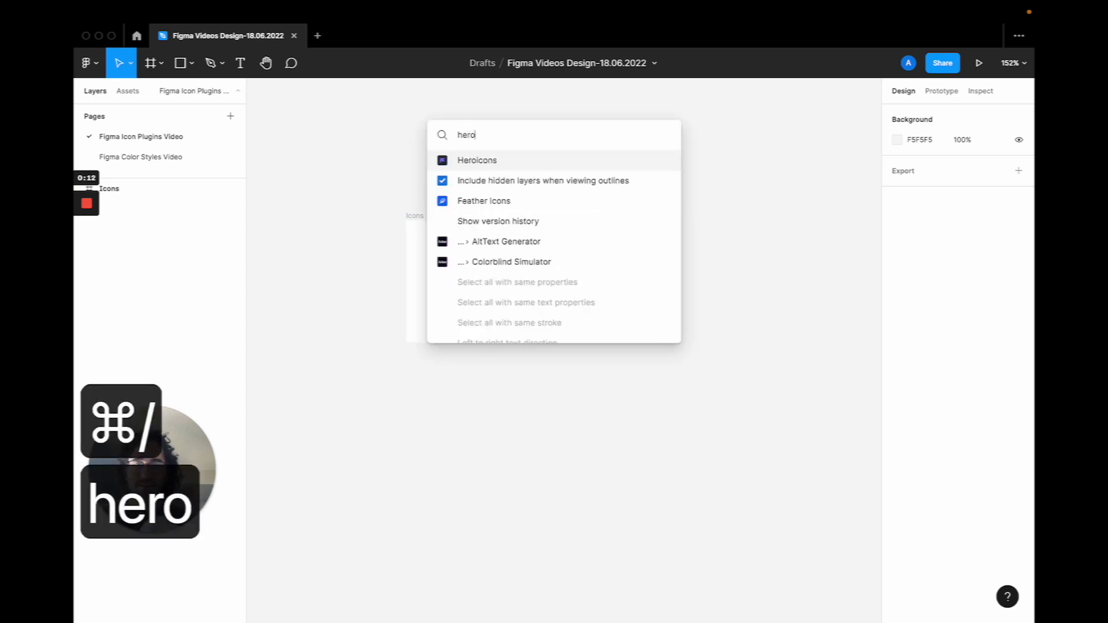
pyautogui.click(508, 163)
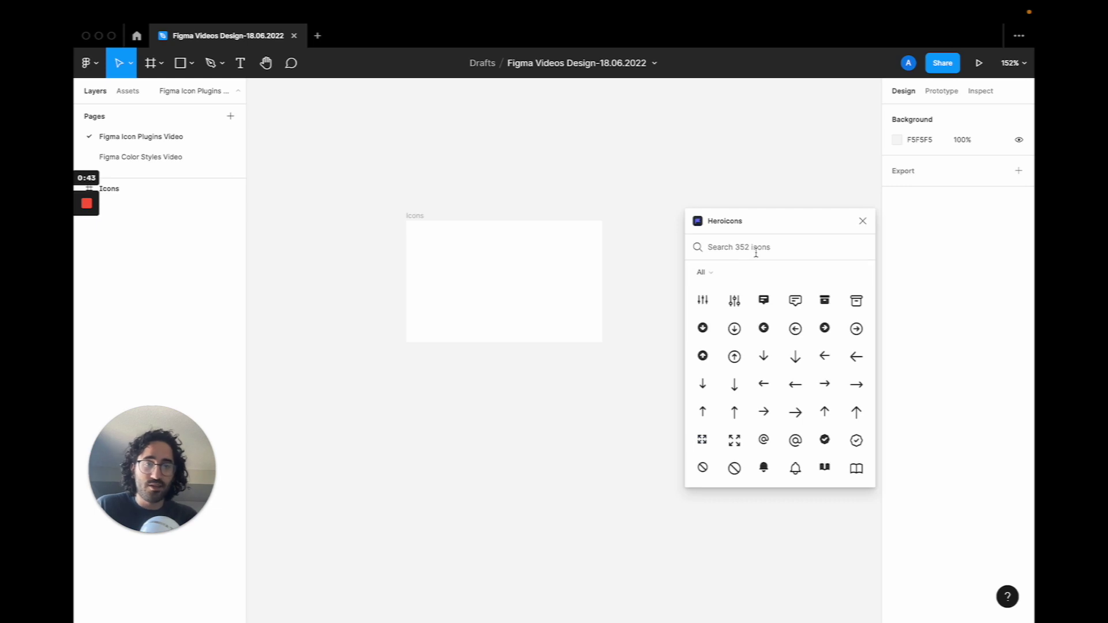
# Set the Heroicons category to Solid, after briefly trying Outline.
pyautogui.click(710, 274)
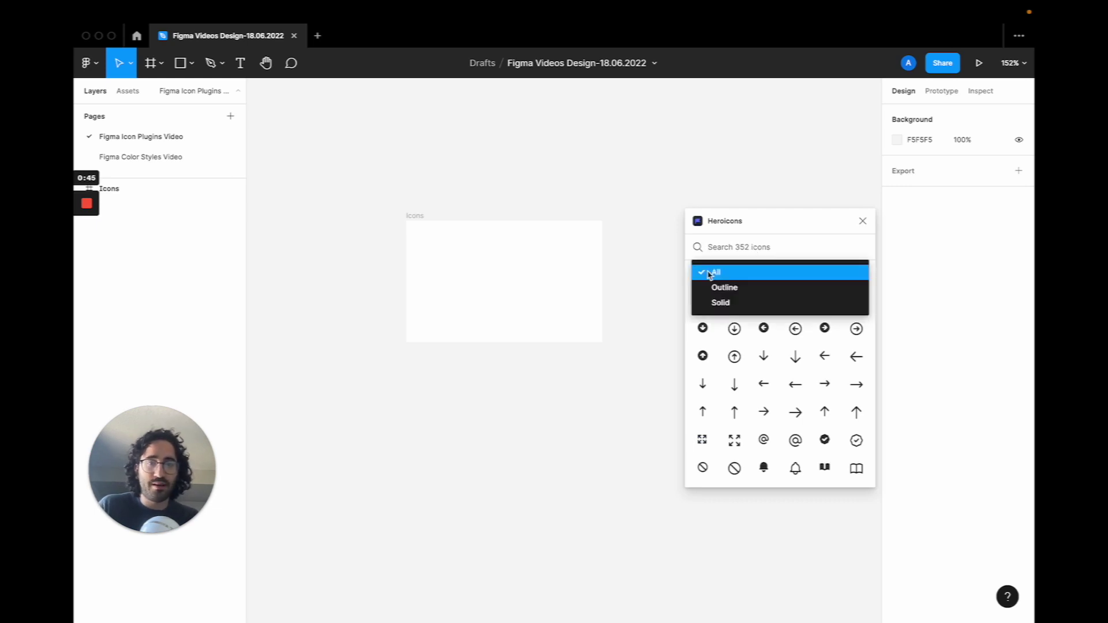
pyautogui.click(716, 287)
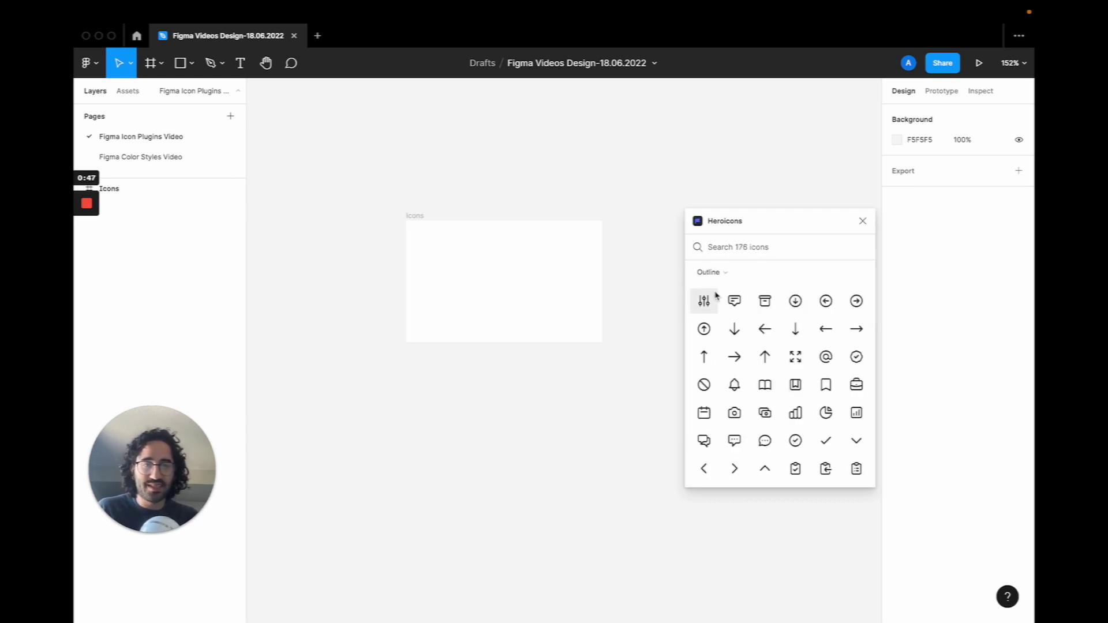
pyautogui.click(719, 276)
pyautogui.click(722, 289)
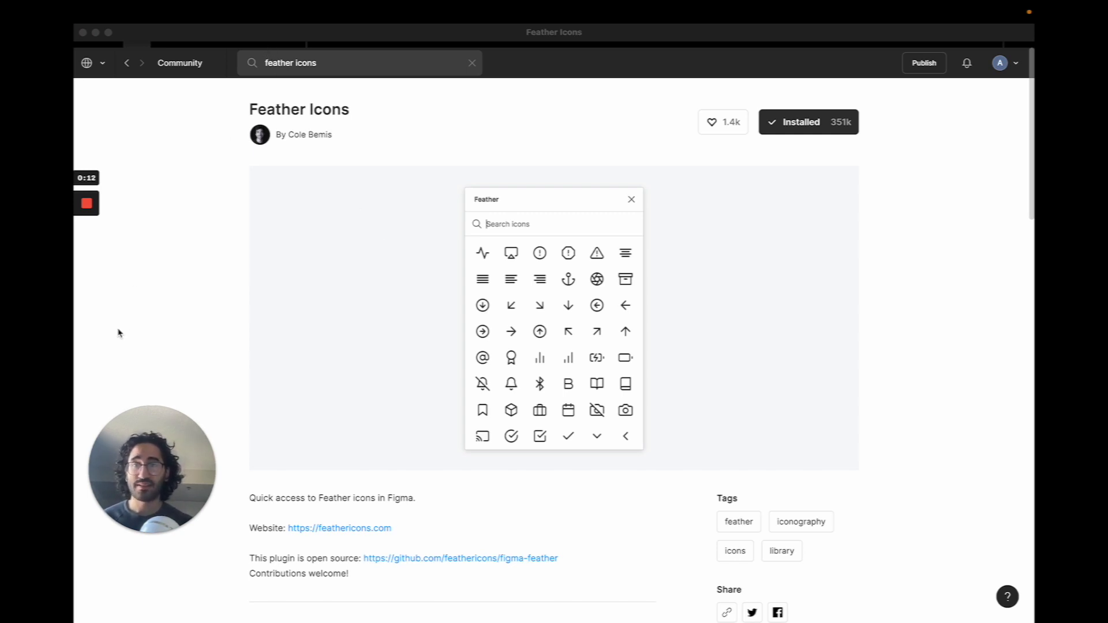
# Switch to the Figma Videos Design-18.06.2022 file and zoom in on the Icons frame.
pyautogui.moveTo(371, 5)
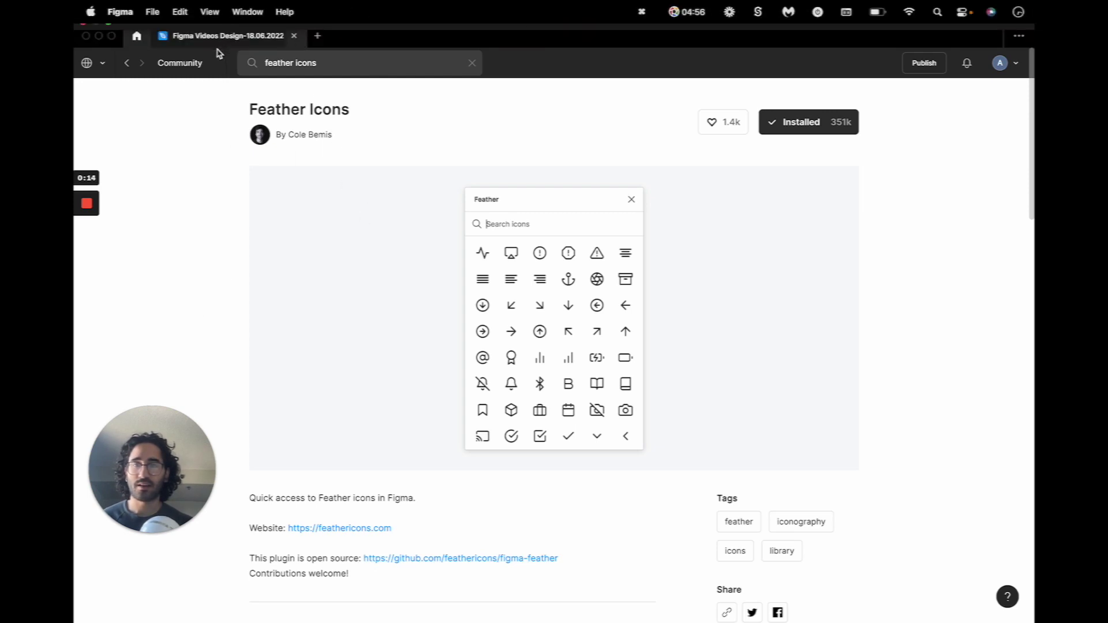
pyautogui.click(230, 40)
pyautogui.scroll(5, 473, 217)
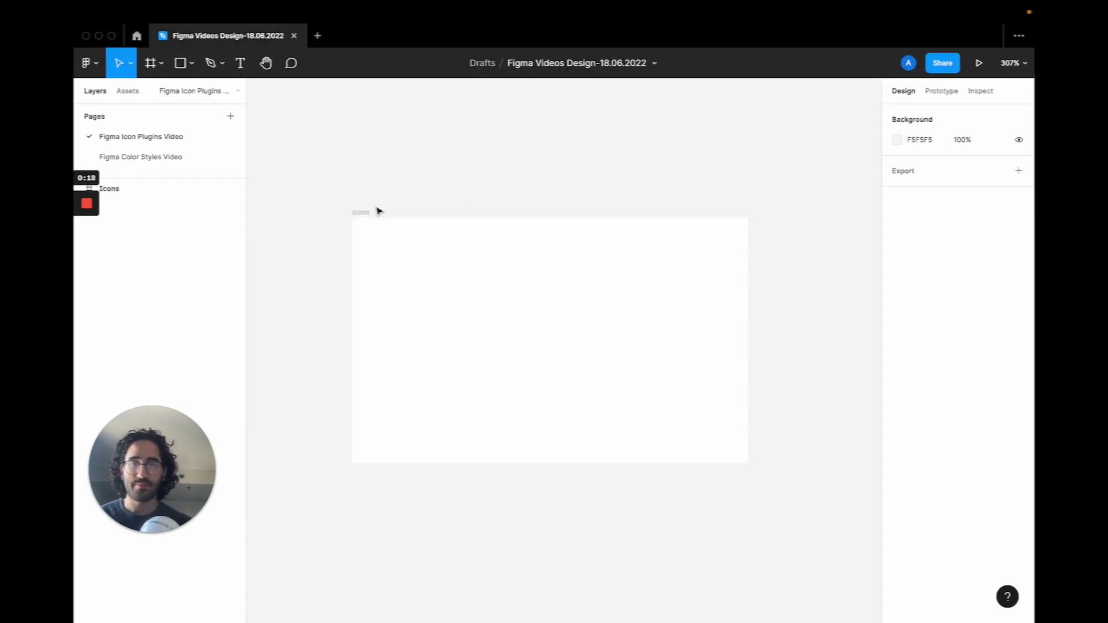
# Launch Feather Icons on the Icons frame, move its panel aside, and try dragging the activity icon in.
pyautogui.click(367, 216)
pyautogui.press('super+slash')
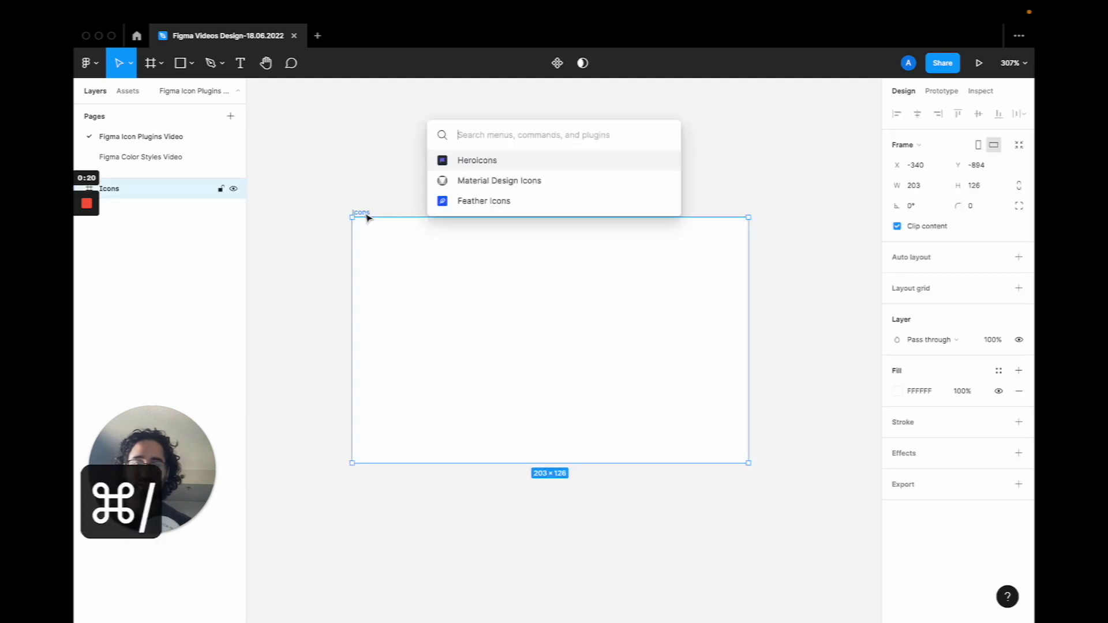
pyautogui.click(485, 200)
pyautogui.moveTo(530, 277); pyautogui.dragTo(762, 279)
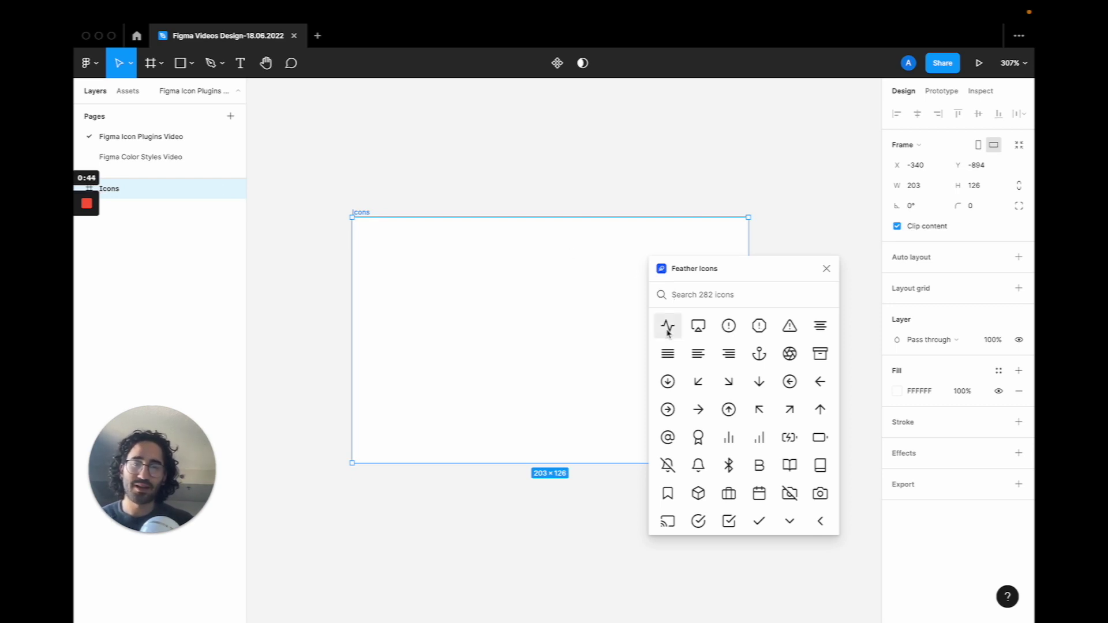
pyautogui.moveTo(668, 332); pyautogui.dragTo(407, 261)
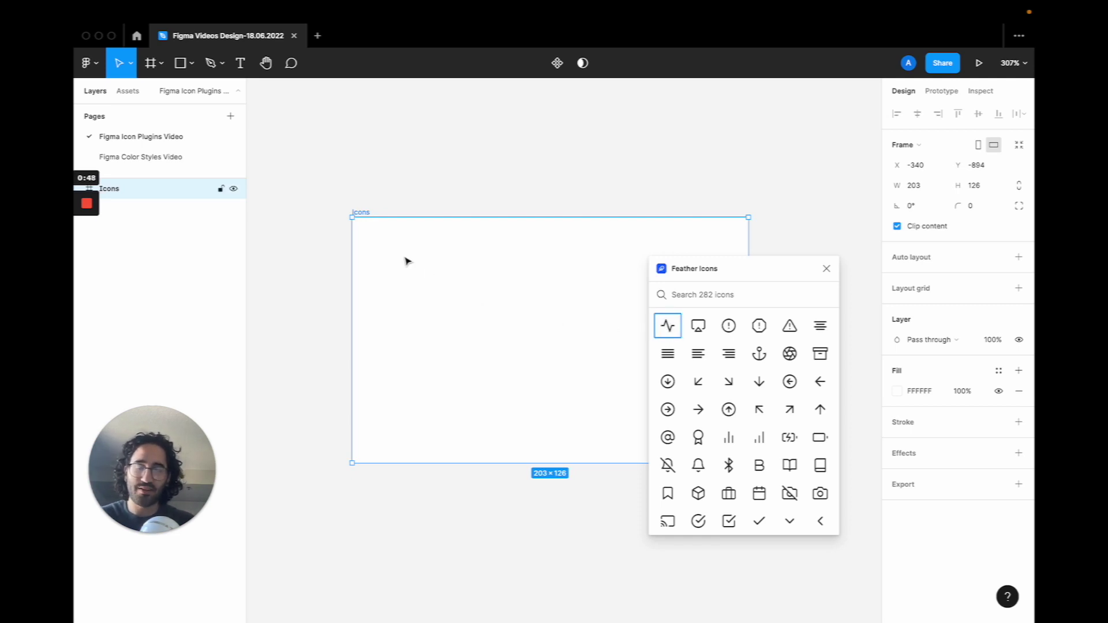
# Insert the airplay icon into the Icons frame and scroll around it.
pyautogui.click(698, 330)
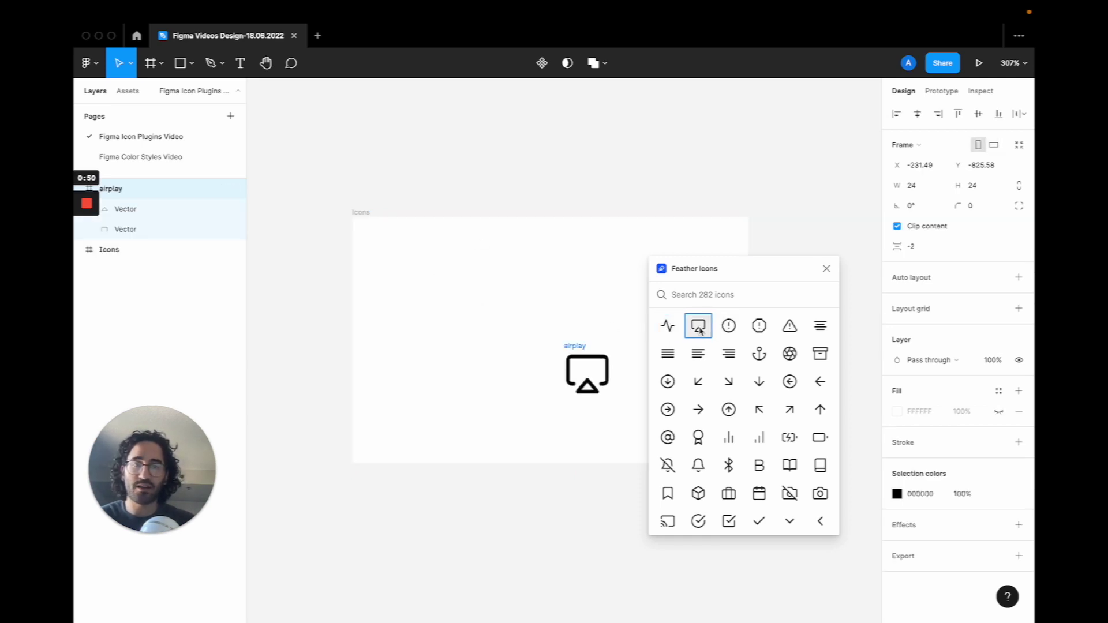
pyautogui.keyDown('ctrl'); pyautogui.scroll(5, 594, 306); pyautogui.keyUp('ctrl')
pyautogui.scroll(-3, 594, 307)
pyautogui.hscroll(2, 594, 307)
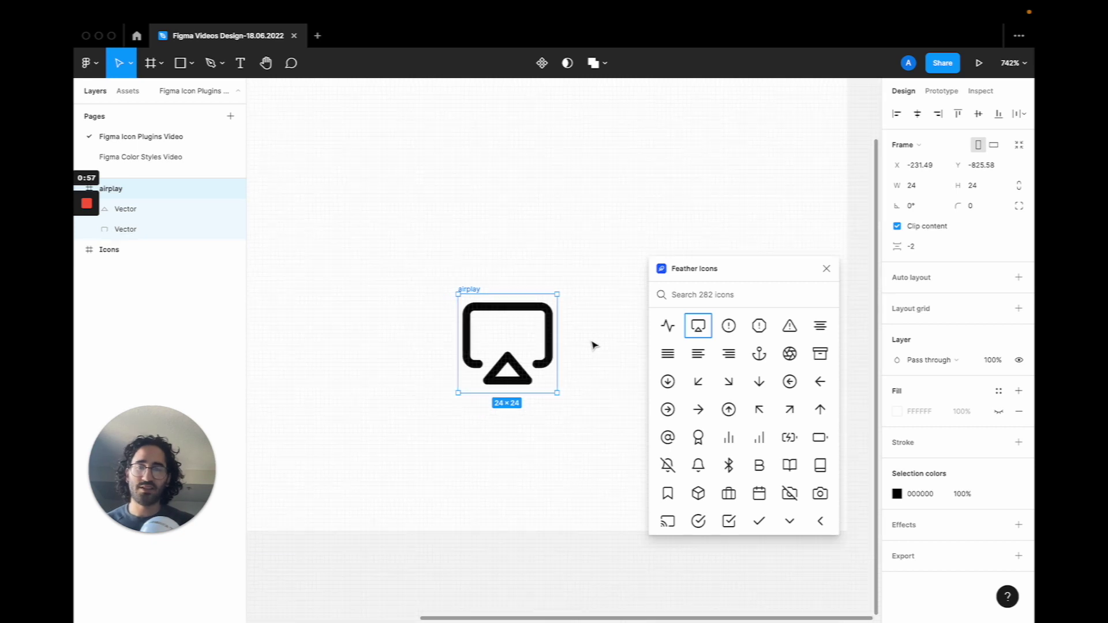
pyautogui.keyDown('ctrl'); pyautogui.scroll(-3, 596, 344); pyautogui.keyUp('ctrl')
pyautogui.hscroll(-3, 595, 345)
pyautogui.scroll(-2, 595, 344)
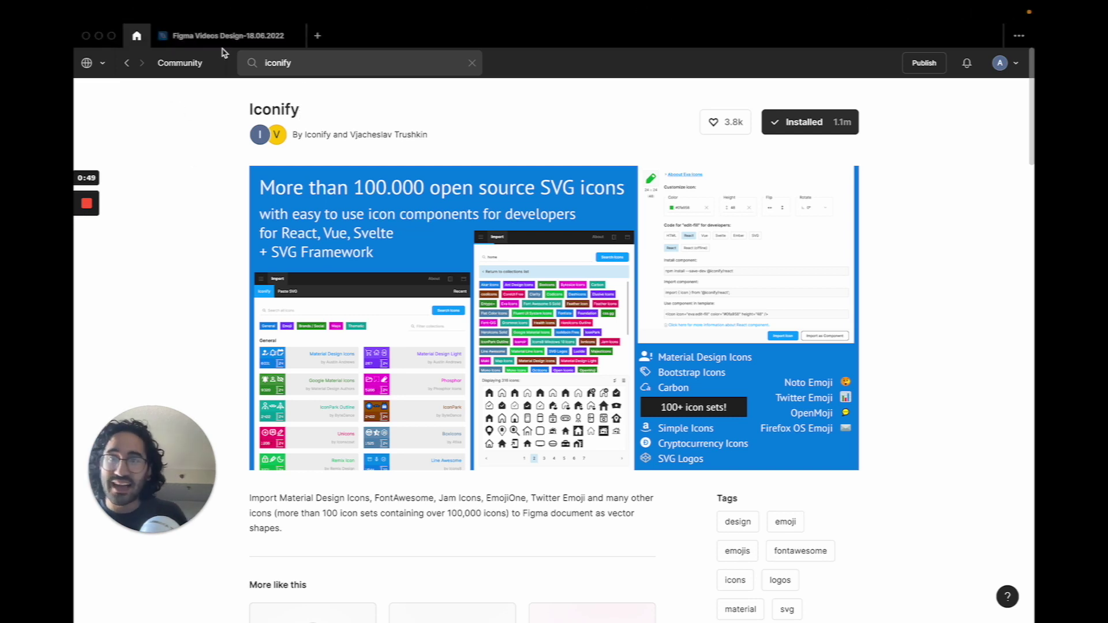
# Back in the design file, launch the Iconify plugin via an 'iconi' quick-action search.
pyautogui.click(227, 36)
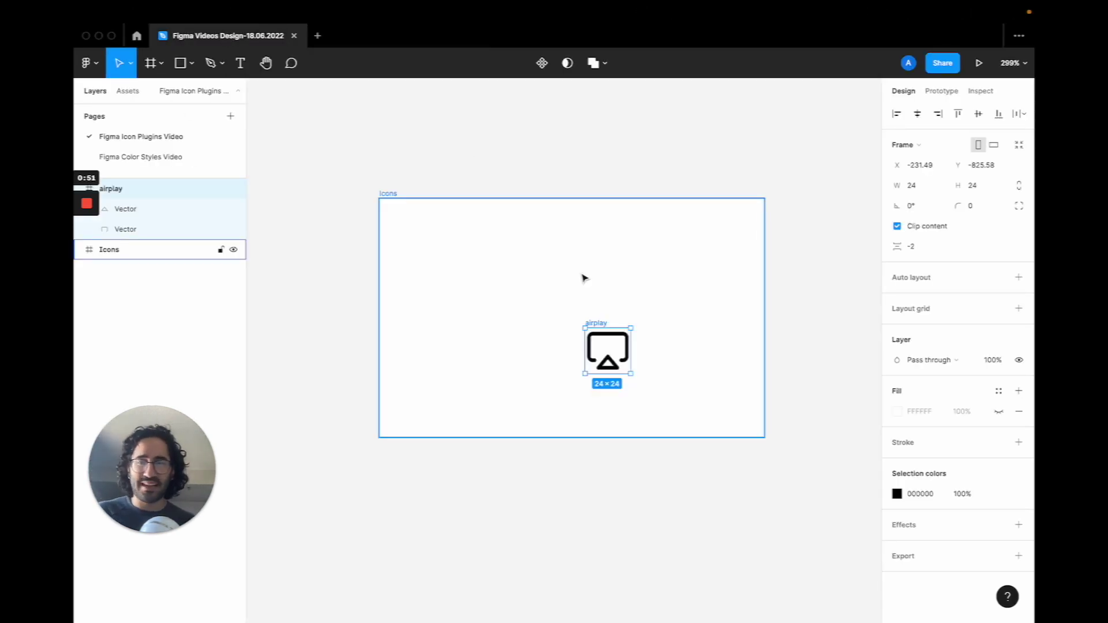
pyautogui.click(441, 158)
pyautogui.press('super+slash')
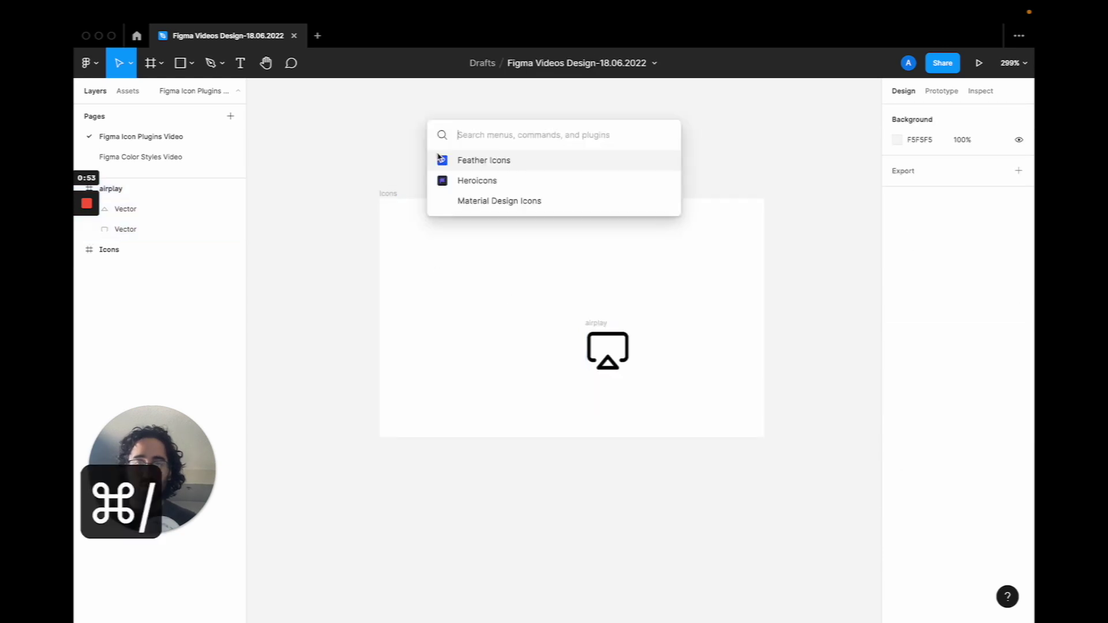
pyautogui.write('iconi')
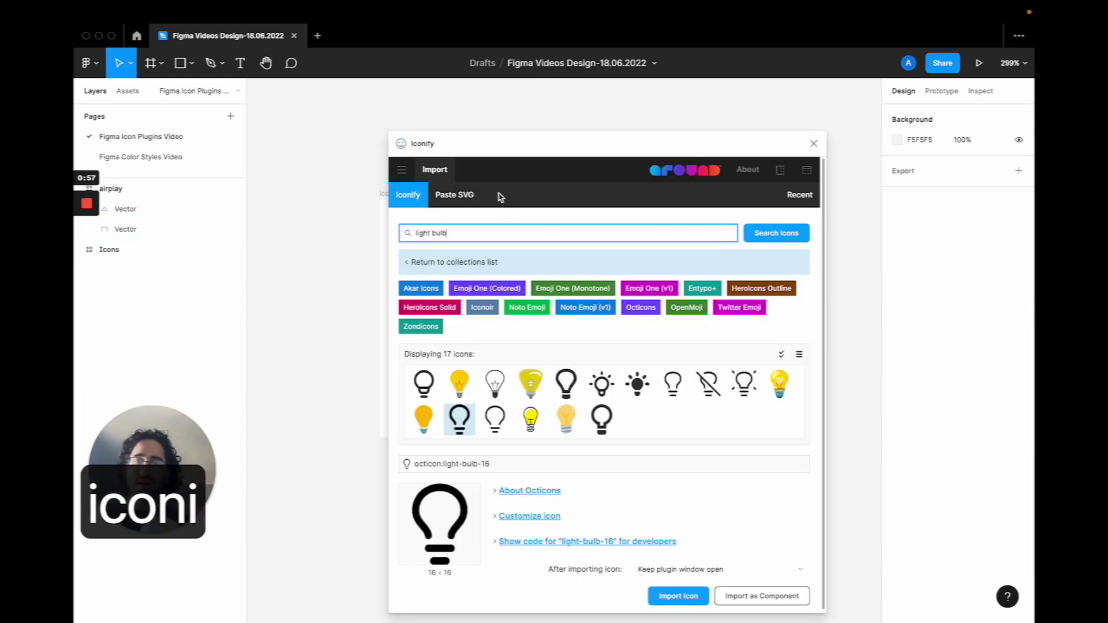
pyautogui.click(549, 173)
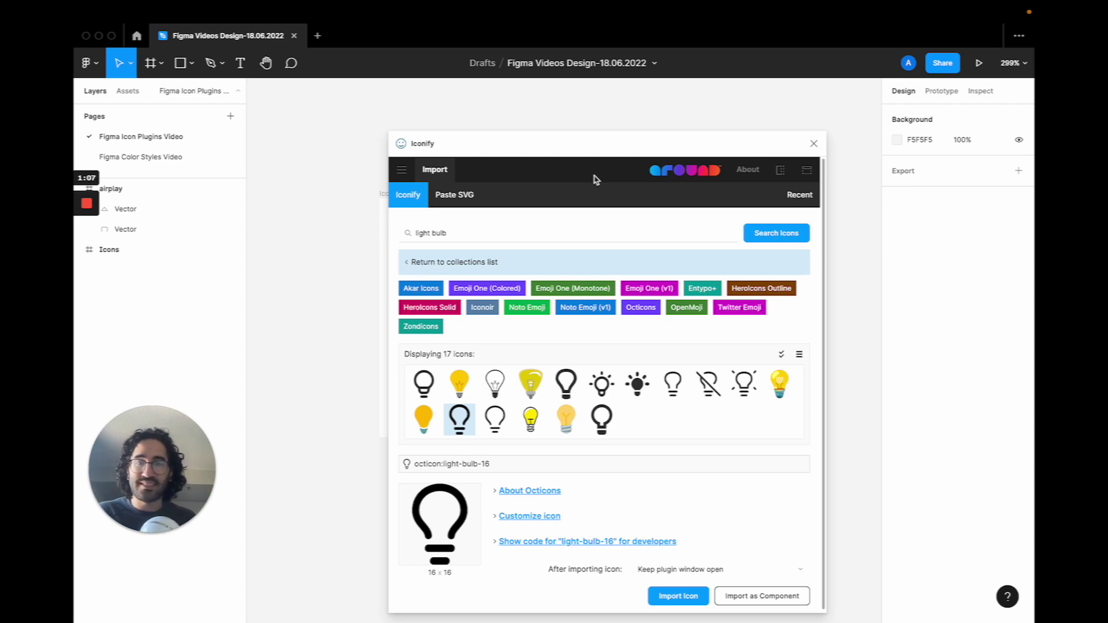
# Replace Iconify's search text with 'delete' and scroll through the 104 results.
pyautogui.click(458, 234)
pyautogui.press('super+a')
pyautogui.write('l')
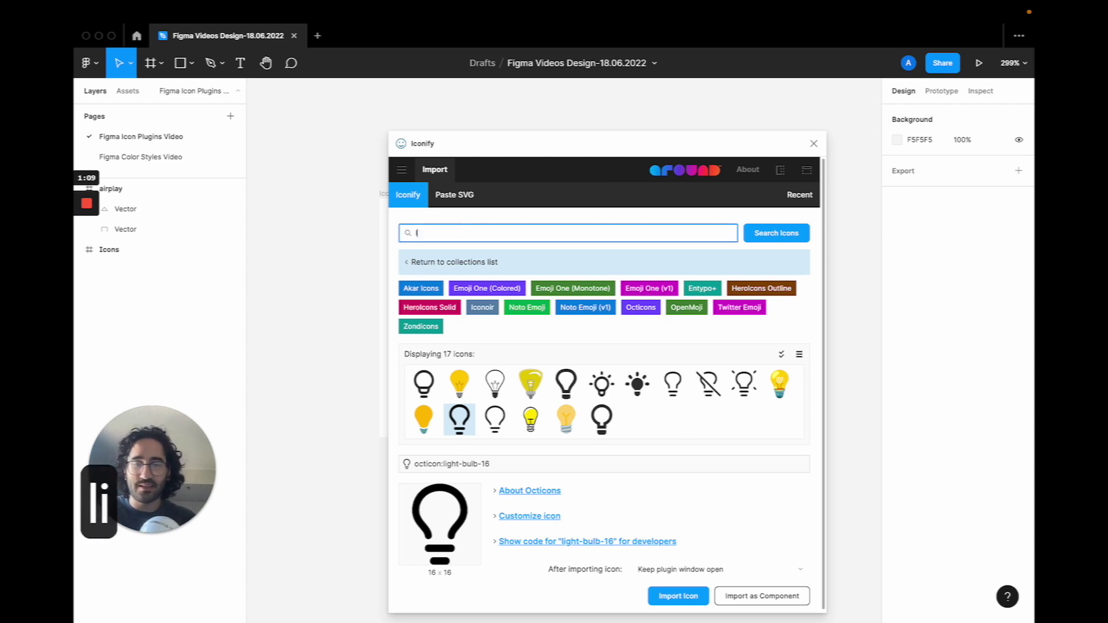
pyautogui.write('ight')
pyautogui.press('BackSpace')
pyautogui.press('BackSpace')
pyautogui.press('BackSpace')
pyautogui.press('BackSpace')
pyautogui.press('BackSpace')
pyautogui.press('BackSpace')
pyautogui.write('d')
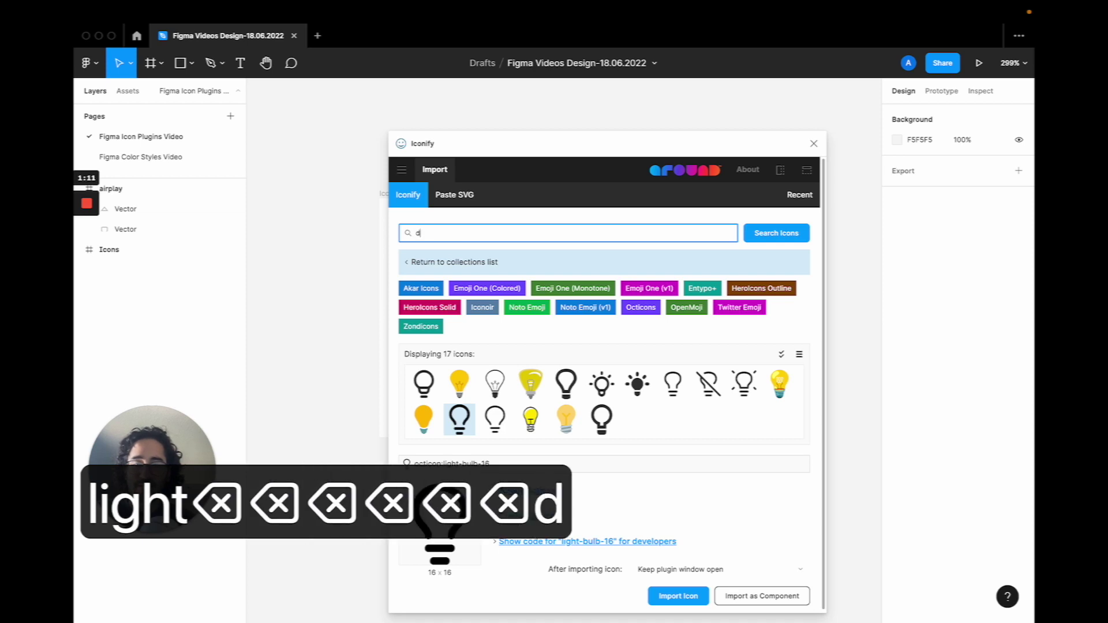
pyautogui.write('elete')
pyautogui.press('Return')
pyautogui.scroll(-1, 552, 406)
pyautogui.scroll(-1, 553, 406)
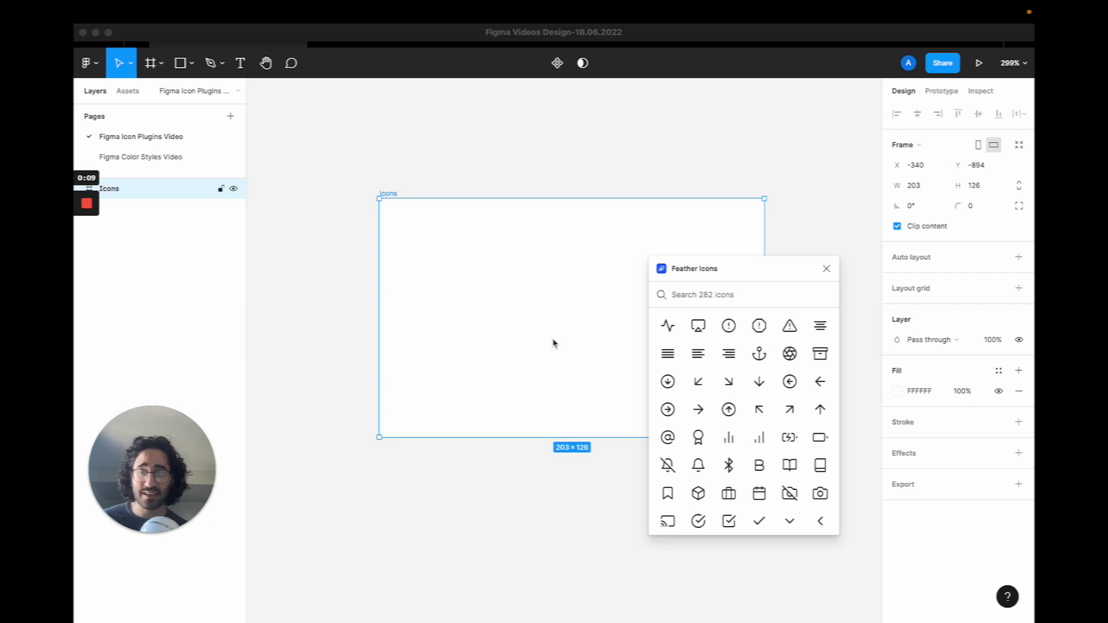
# Relaunch Feather Icons and insert the activity, airplay and alert-circle icons.
pyautogui.click(824, 272)
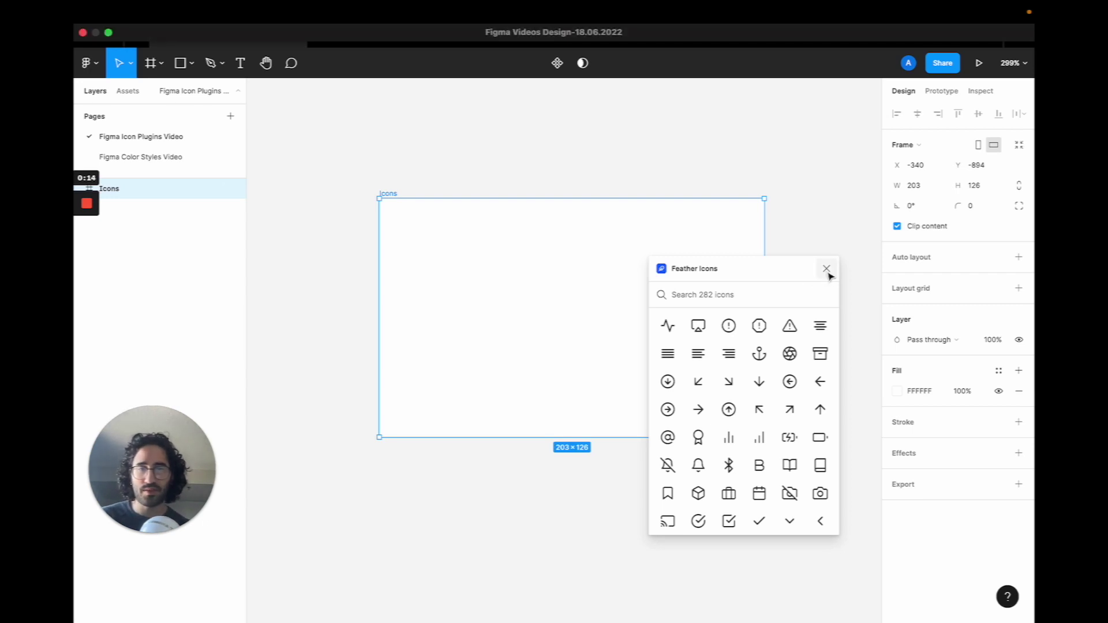
pyautogui.click(827, 269)
pyautogui.press('super+/')
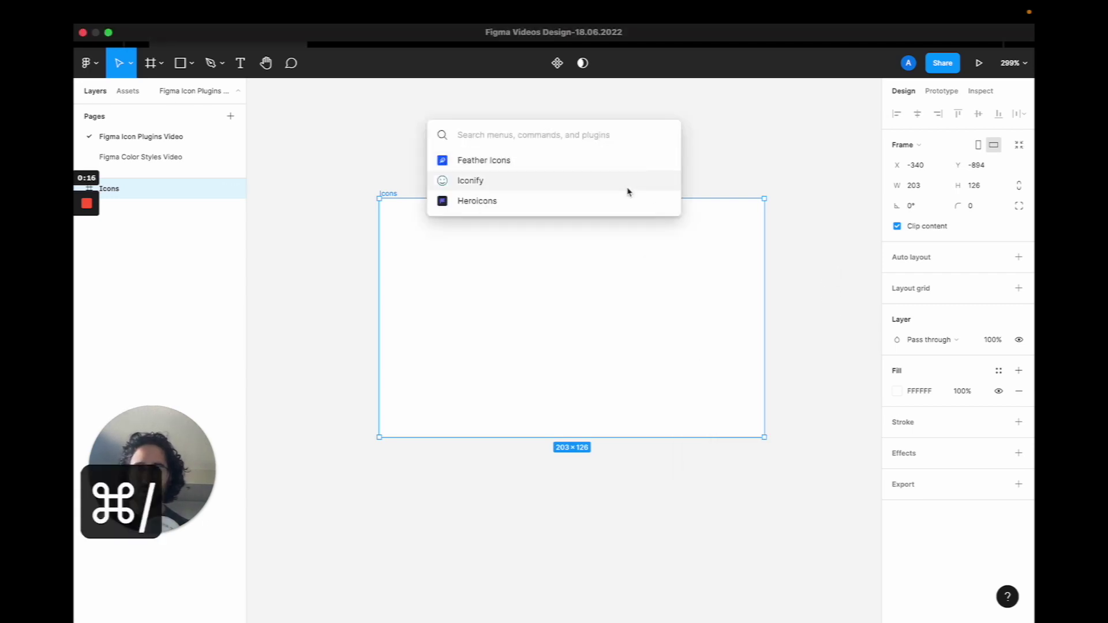
pyautogui.press('Return')
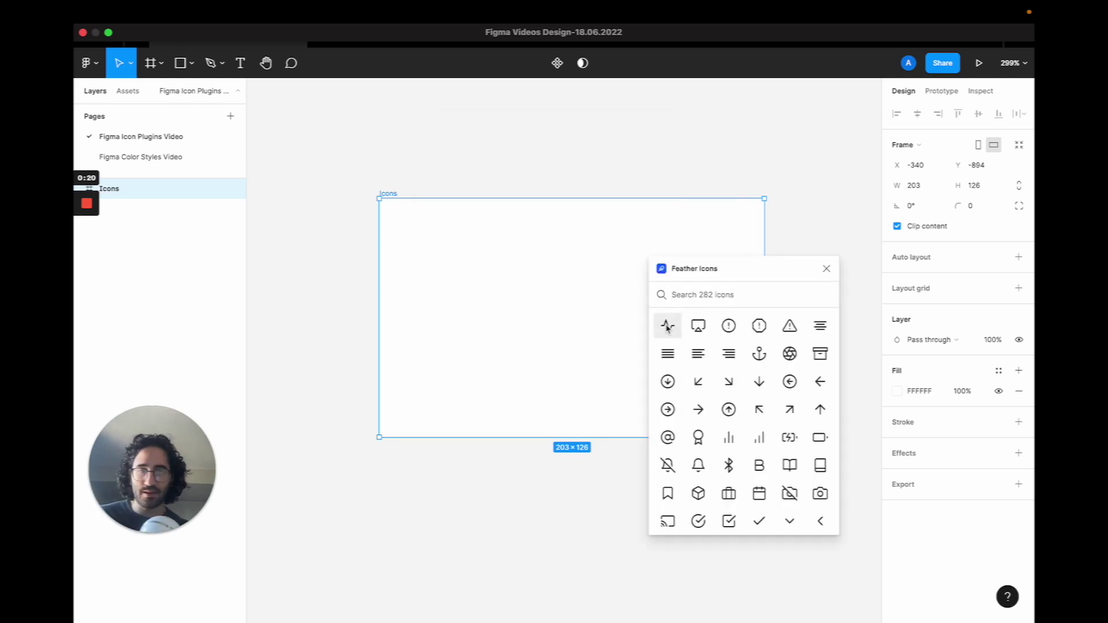
pyautogui.click(668, 326)
pyautogui.click(698, 327)
pyautogui.click(728, 327)
pyautogui.click(827, 268)
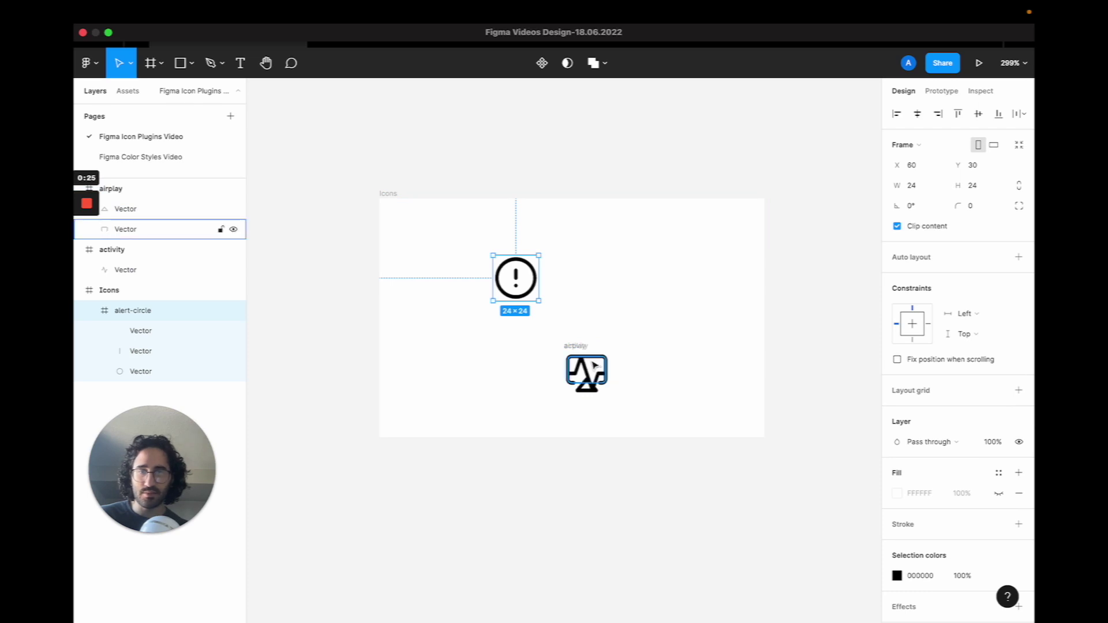
# Arrange the icons in one row: alert-circle, then activity, then airplay.
pyautogui.moveTo(605, 370); pyautogui.dragTo(622, 289)
pyautogui.click(608, 373)
pyautogui.moveTo(621, 374); pyautogui.dragTo(676, 365)
pyautogui.press('super+z')
pyautogui.press('super+z')
pyautogui.press('super+z')
pyautogui.press('super+z')
pyautogui.press('super+z')
pyautogui.press('super+z')
pyautogui.press('super+z')
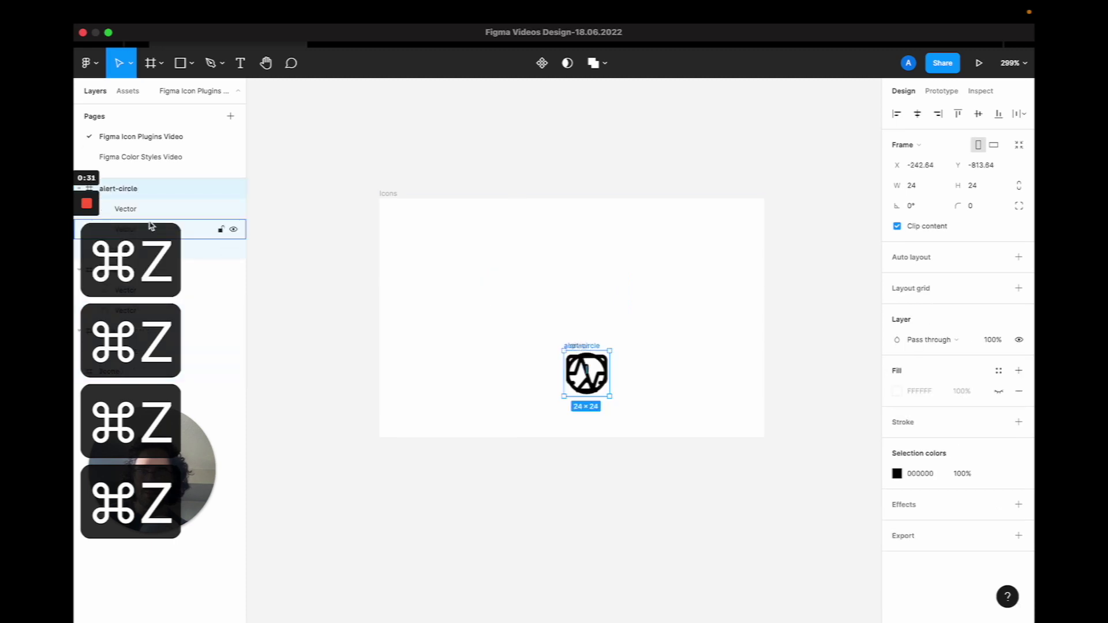
pyautogui.moveTo(585, 351); pyautogui.dragTo(436, 253)
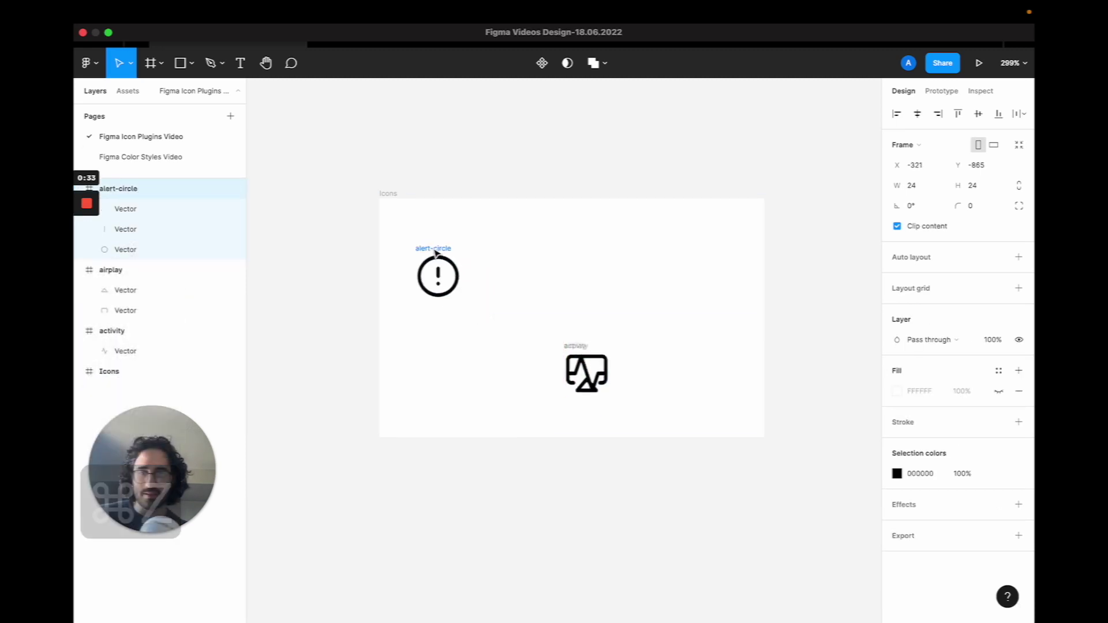
pyautogui.click(111, 270)
pyautogui.moveTo(585, 352); pyautogui.dragTo(621, 261)
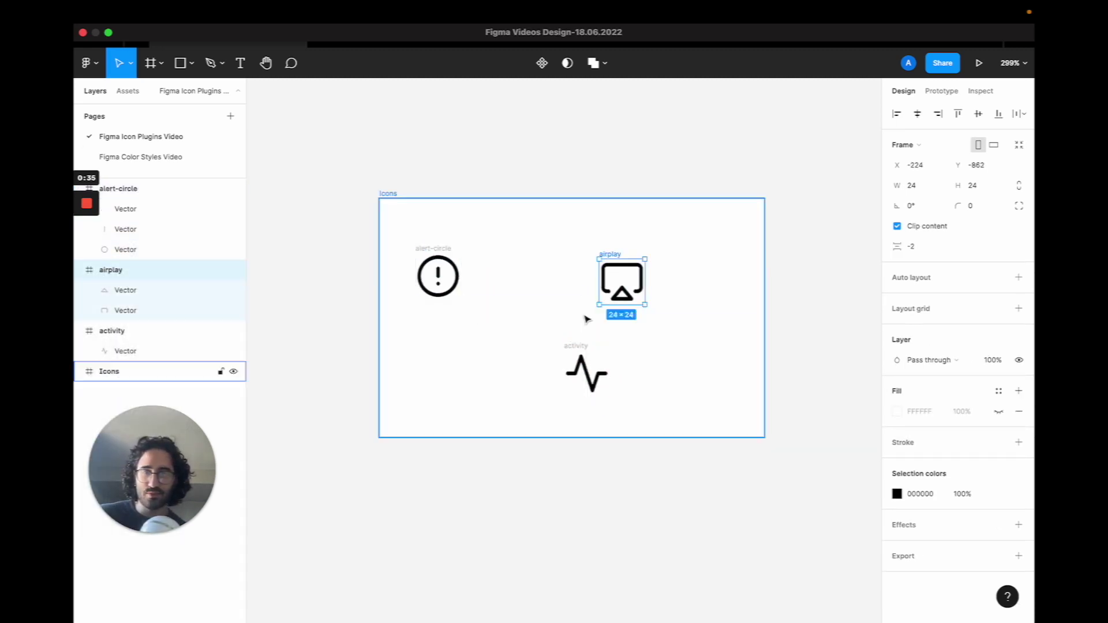
pyautogui.moveTo(586, 373); pyautogui.dragTo(514, 258)
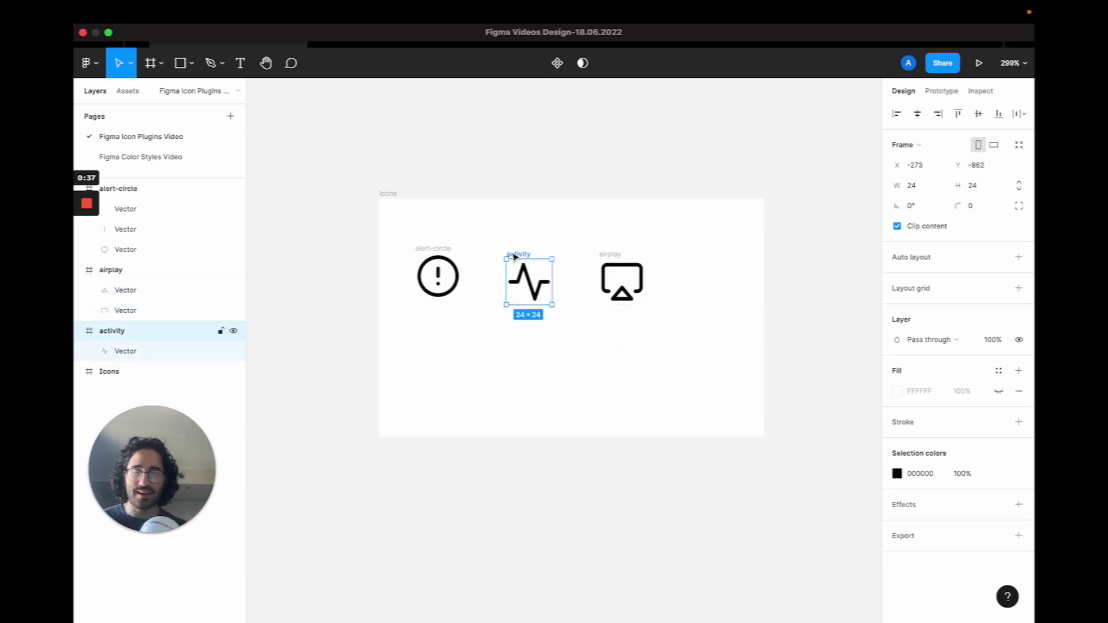
# Align the three icons on their vertical centres and space them 24 apart.
pyautogui.click(443, 250)
pyautogui.keyDown('shift'); pyautogui.click(528, 279); pyautogui.keyUp('shift')
pyautogui.keyDown('shift'); pyautogui.click(620, 280); pyautogui.keyUp('shift')
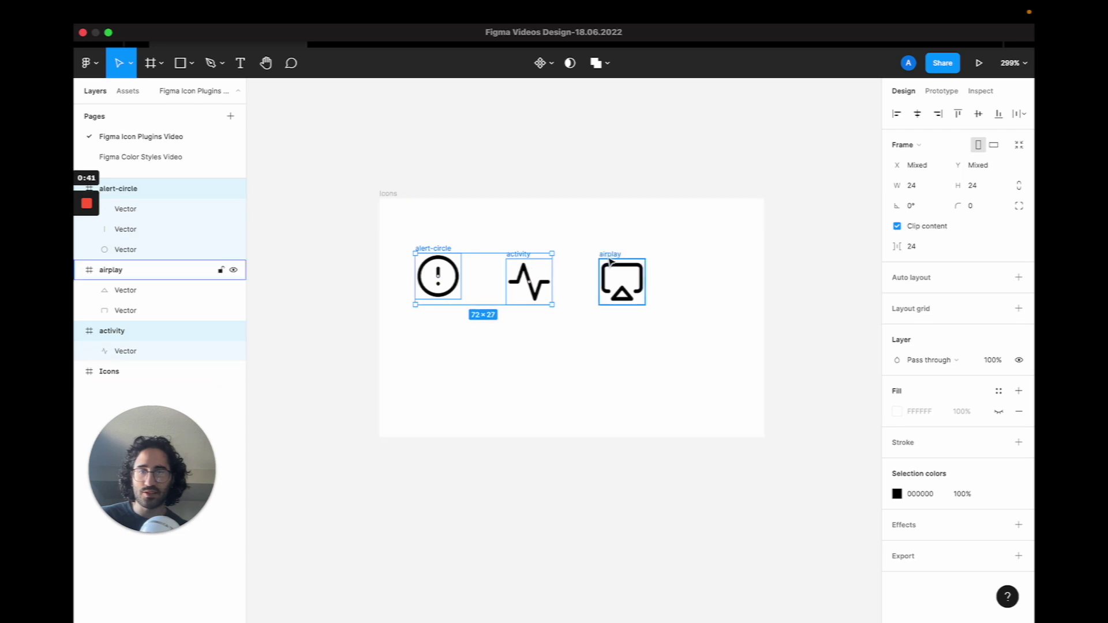
pyautogui.click(977, 116)
pyautogui.click(912, 246)
pyautogui.write('24')
pyautogui.press('Return')
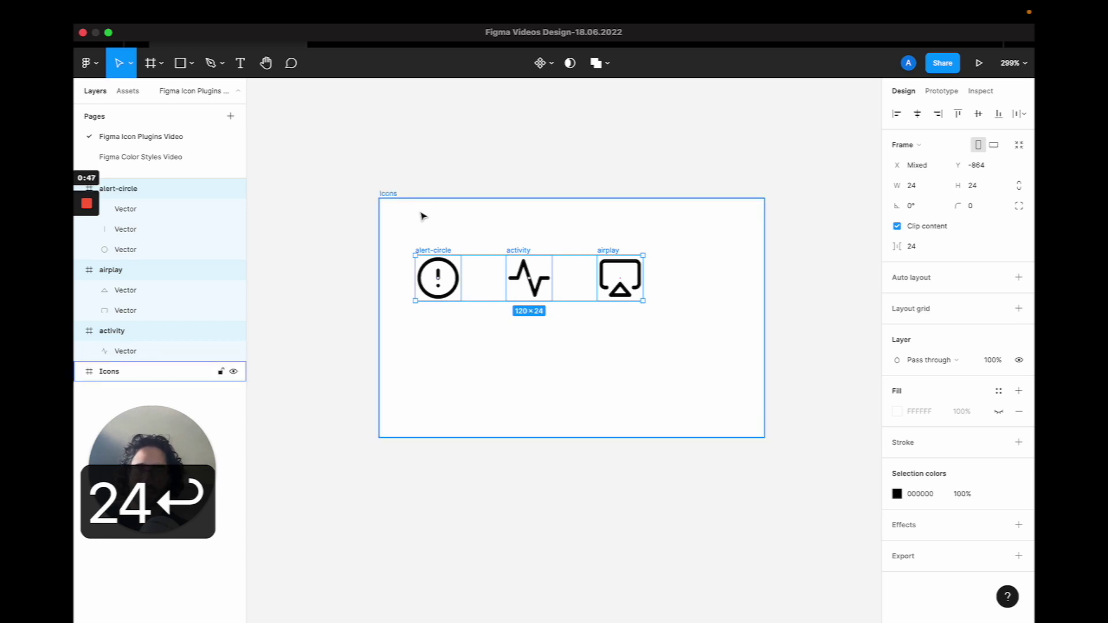
pyautogui.scroll(5, 445, 269)
pyautogui.scroll(-5, 445, 269)
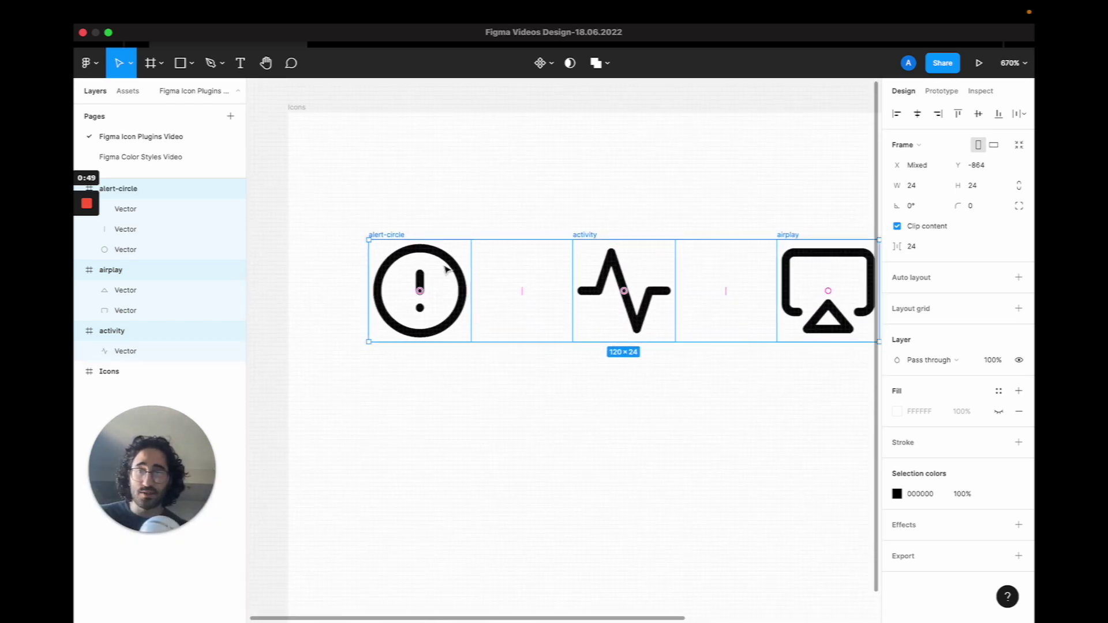
# Nest the activity, airplay and alert-circle layers inside the Icons frame in Layers.
pyautogui.press('Escape')
pyautogui.click(145, 191)
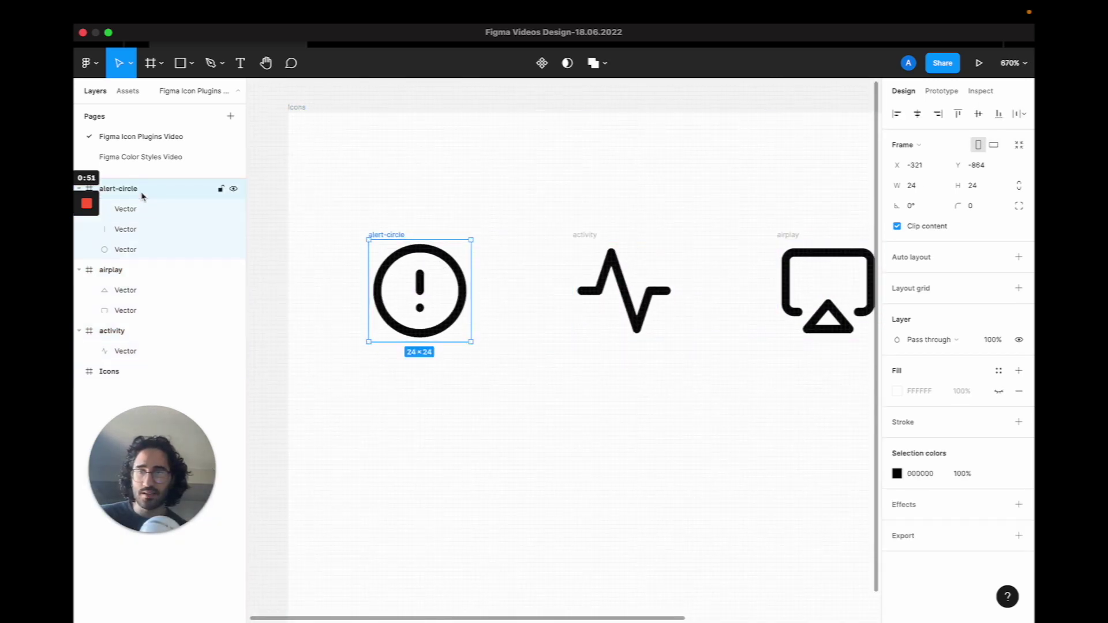
pyautogui.click(117, 373)
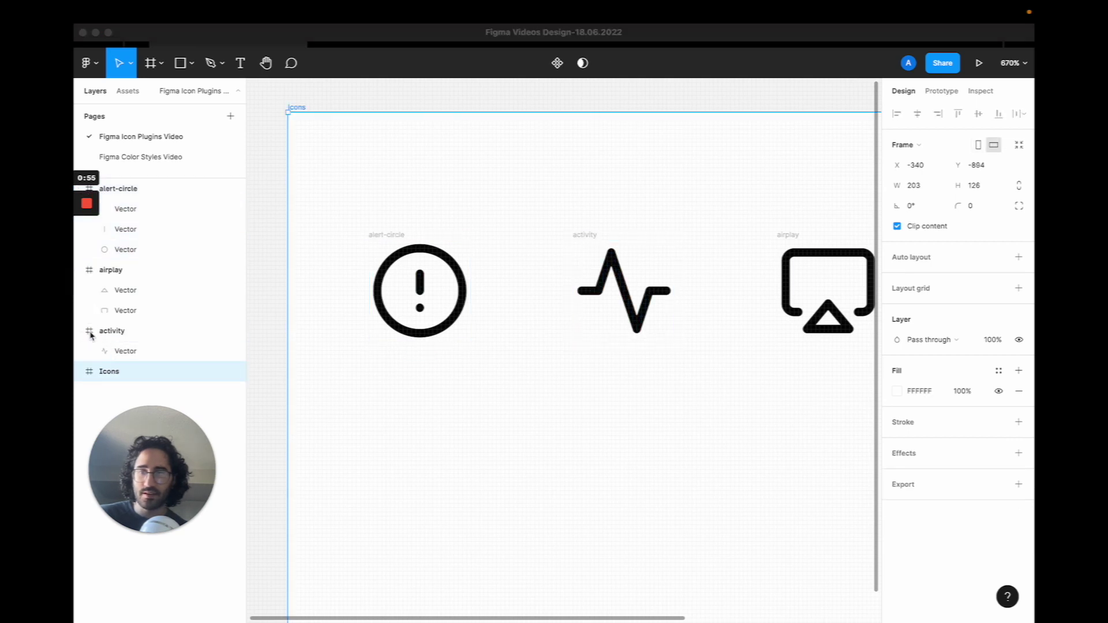
pyautogui.click(111, 330)
pyautogui.moveTo(111, 330); pyautogui.dragTo(137, 372)
pyautogui.moveTo(115, 269); pyautogui.dragTo(161, 348)
pyautogui.moveTo(133, 191); pyautogui.dragTo(136, 282)
# Select the Icons frame on the canvas and change its label to 'Icon Set'.
pyautogui.click(297, 106)
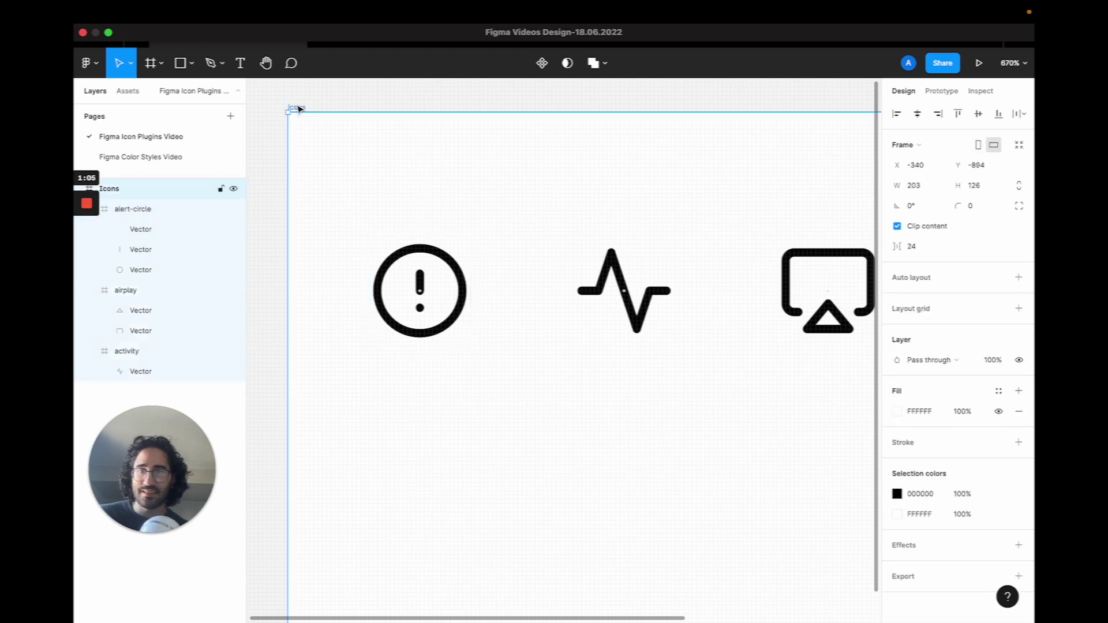
pyautogui.scroll(-2, 298, 109)
pyautogui.scroll(-3, 441, 208)
pyautogui.click(404, 254)
pyautogui.click(397, 240)
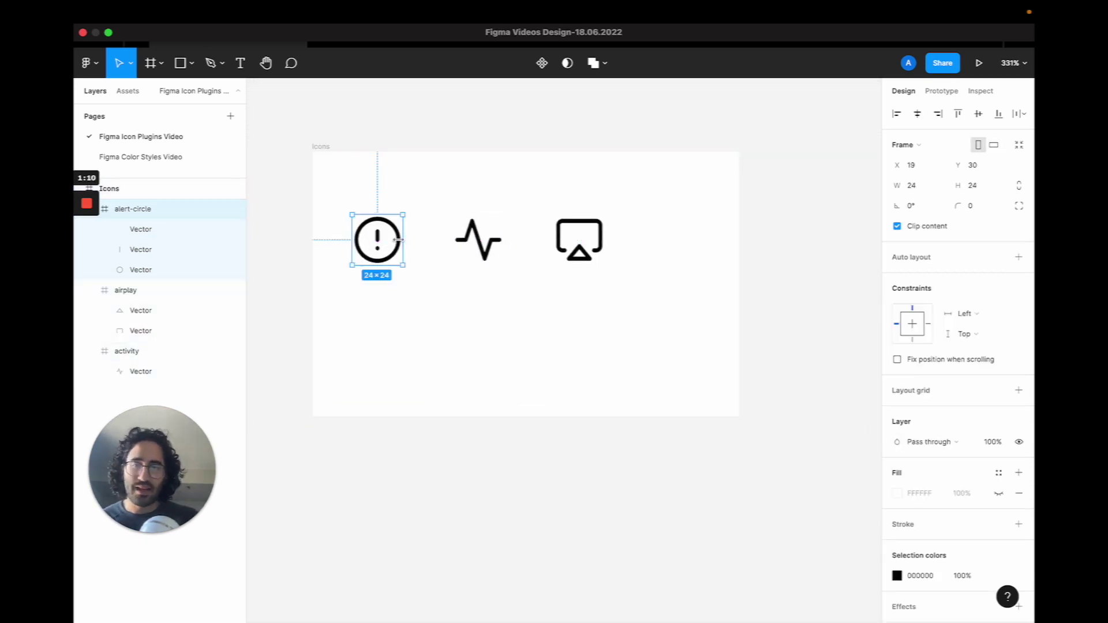
pyautogui.click(373, 146)
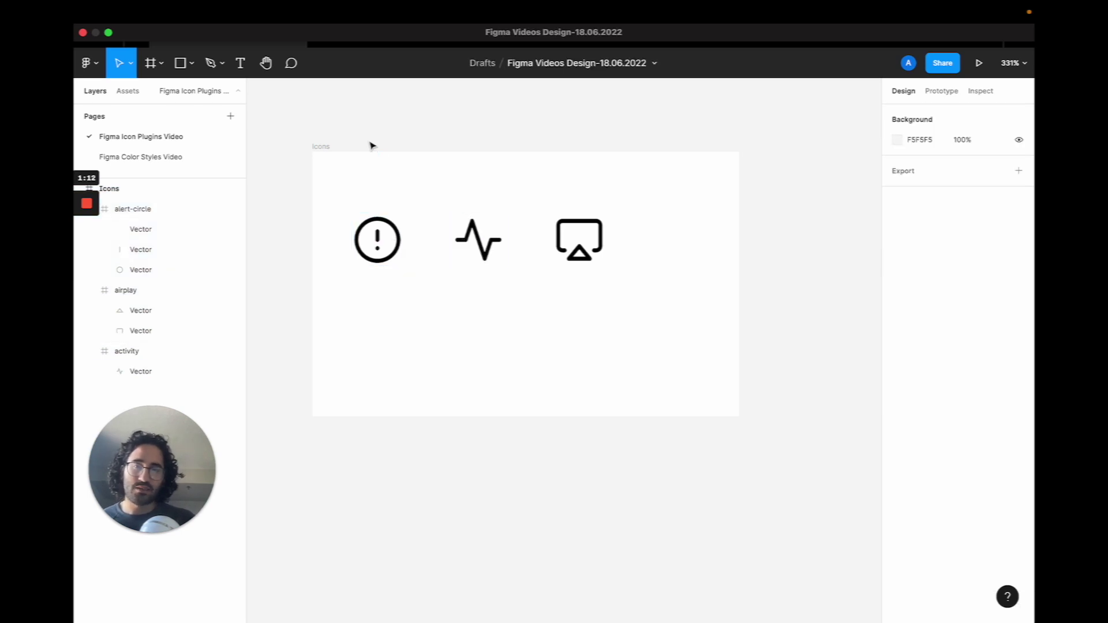
pyautogui.click(322, 146)
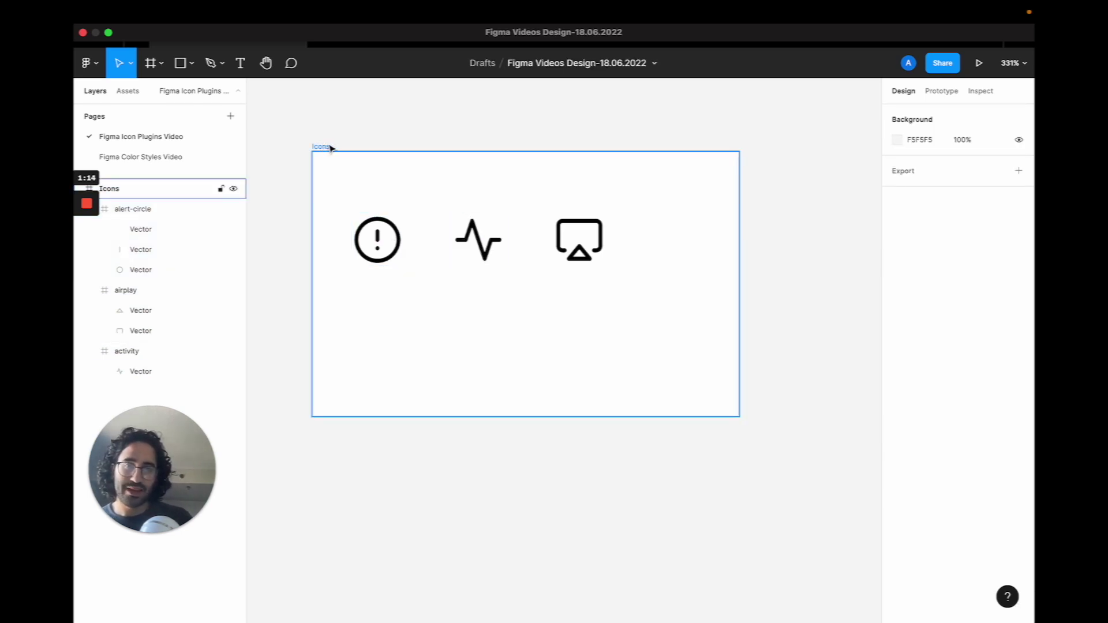
pyautogui.doubleClick(323, 146)
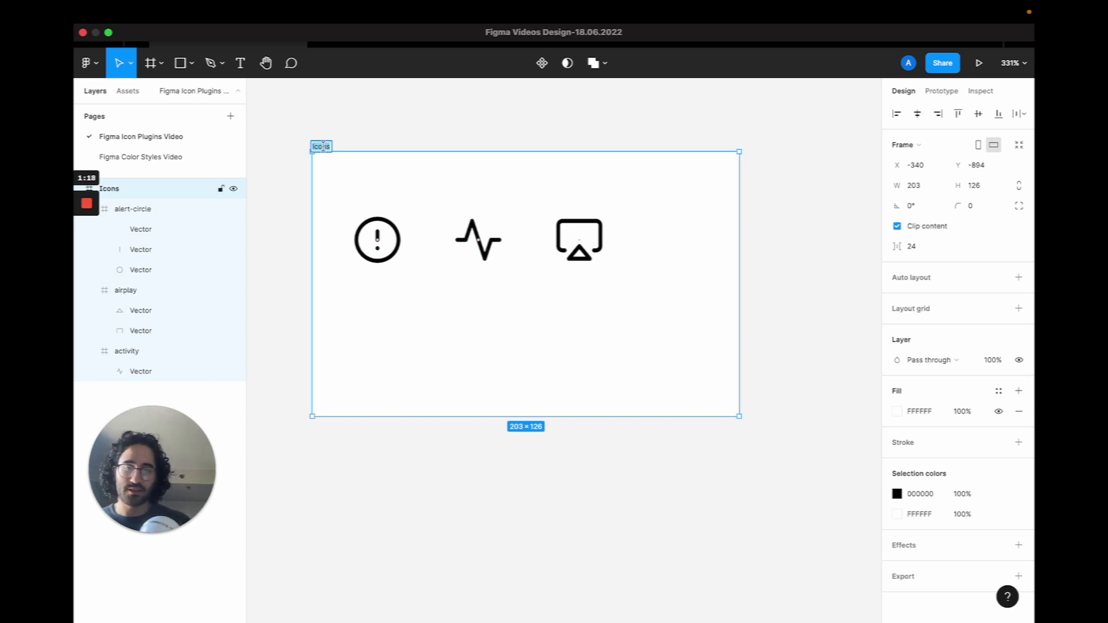
pyautogui.write('Icons')
pyautogui.press('BackSpace')
pyautogui.press('BackSpace')
pyautogui.write('S')
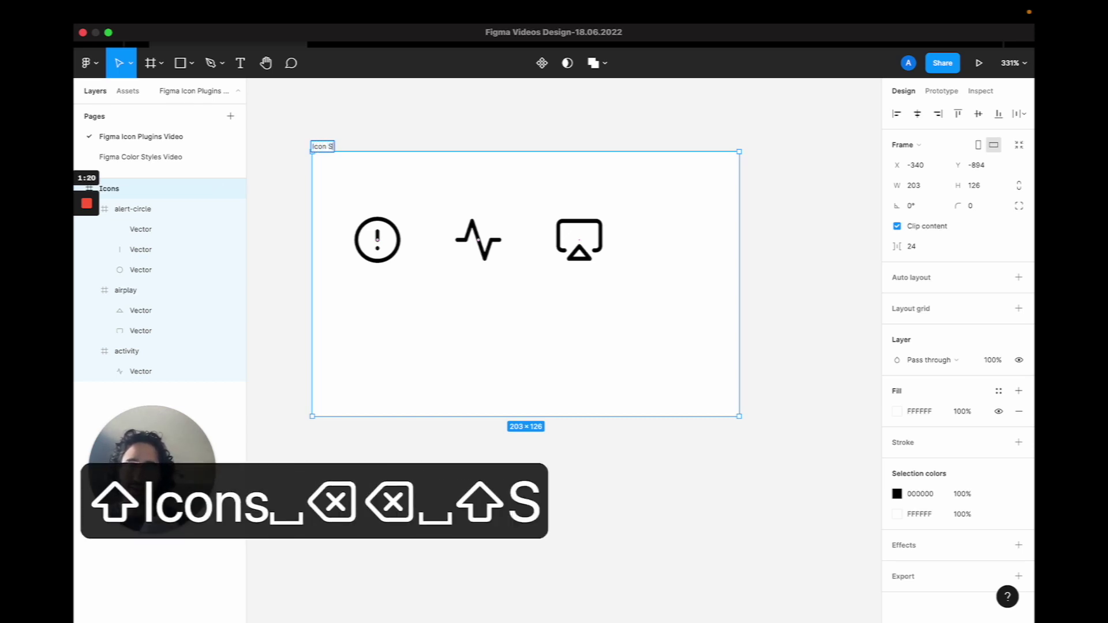
pyautogui.write('et')
pyautogui.press('Return')
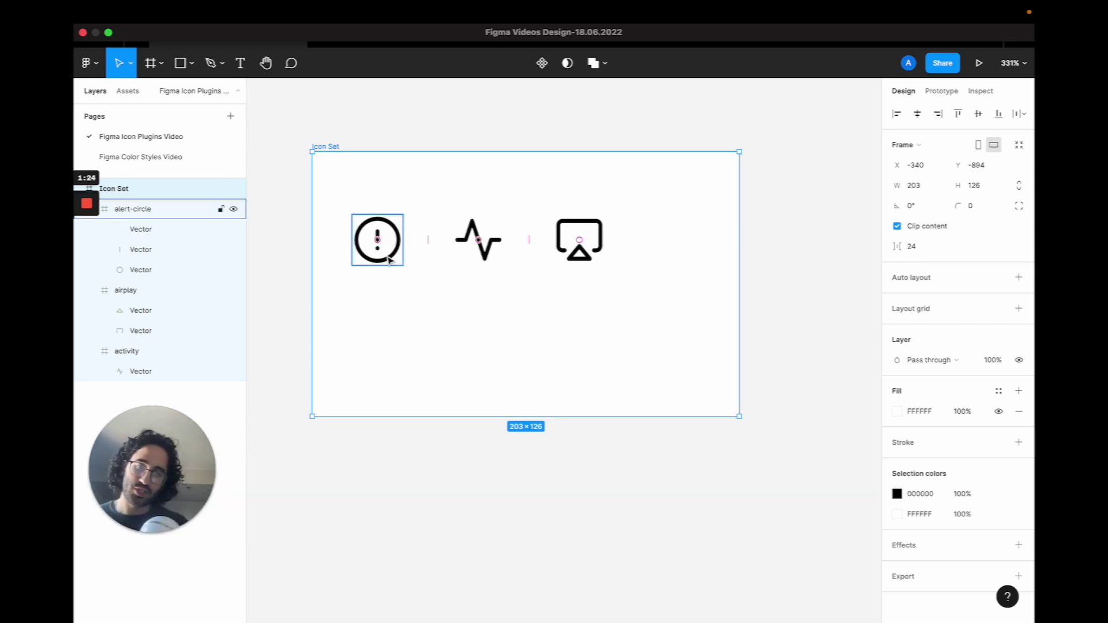
pyautogui.click(132, 96)
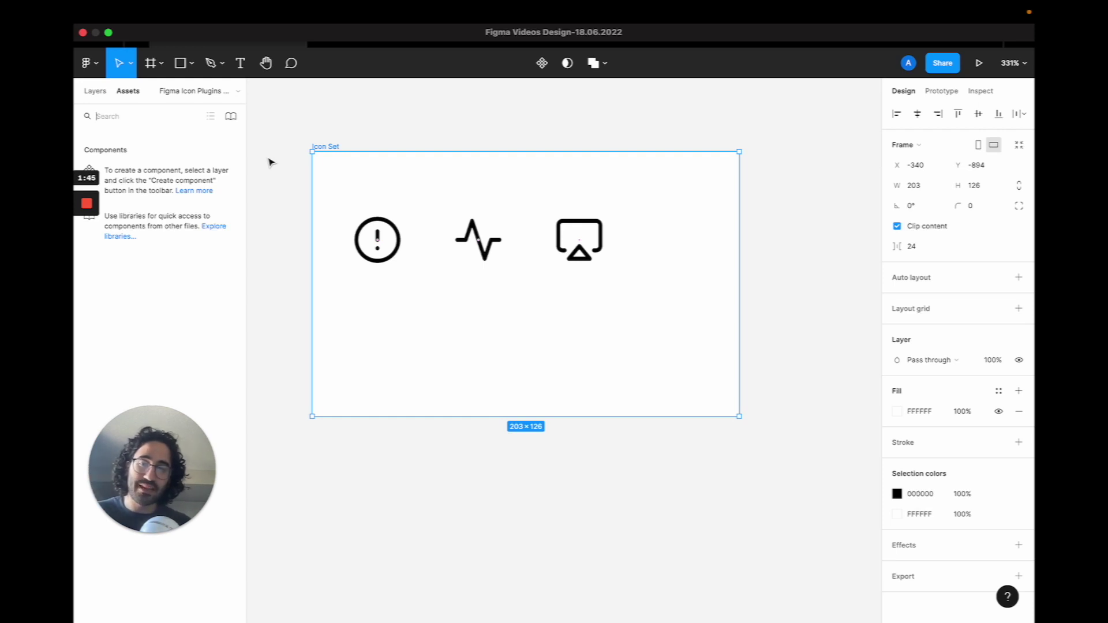
pyautogui.click(97, 91)
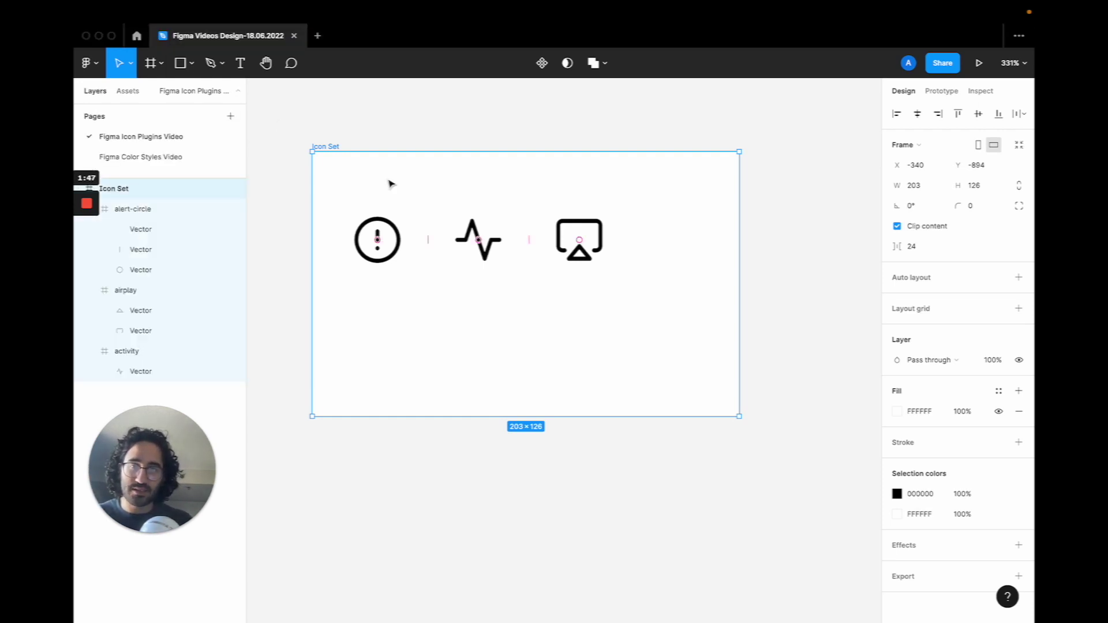
pyautogui.click(436, 139)
pyautogui.scroll(5, 428, 245)
pyautogui.scroll(-4, 428, 246)
pyautogui.click(394, 240)
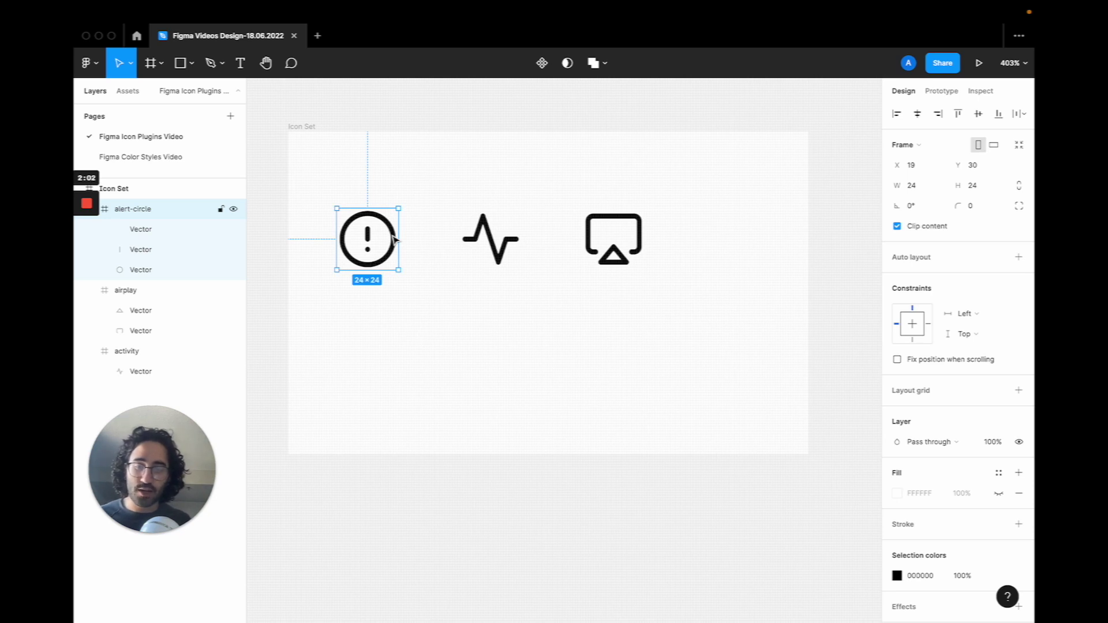
# Make the selected icon and the airplay icon components with Option+Cmd+K, then select activity.
pyautogui.press('alt+super+k')
pyautogui.click(490, 239)
pyautogui.click(614, 240)
pyautogui.press('alt+super+k')
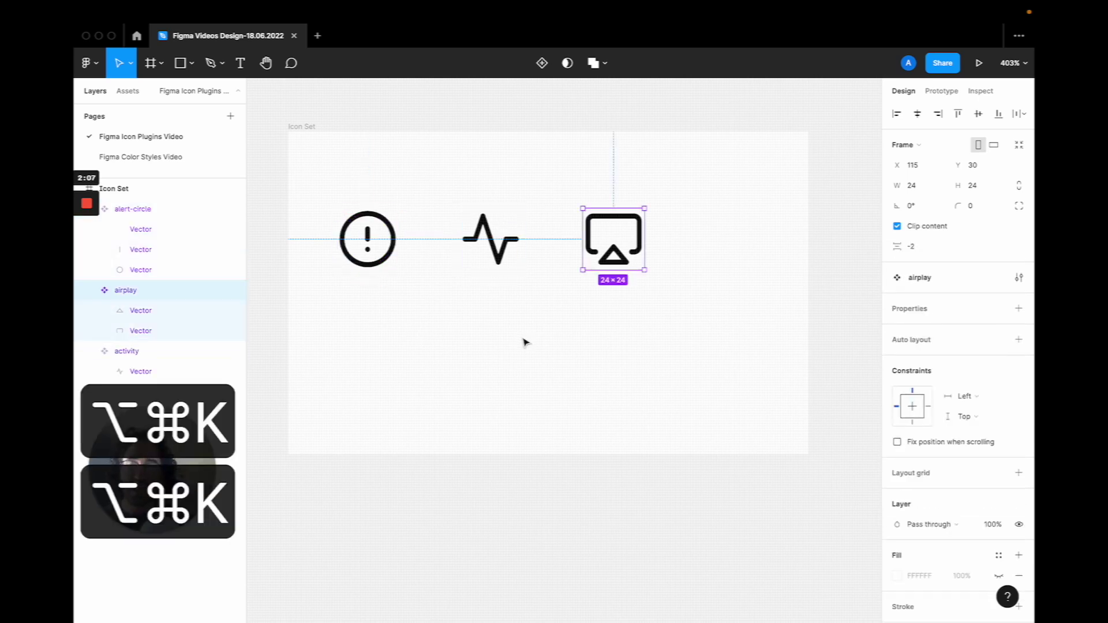
pyautogui.click(501, 367)
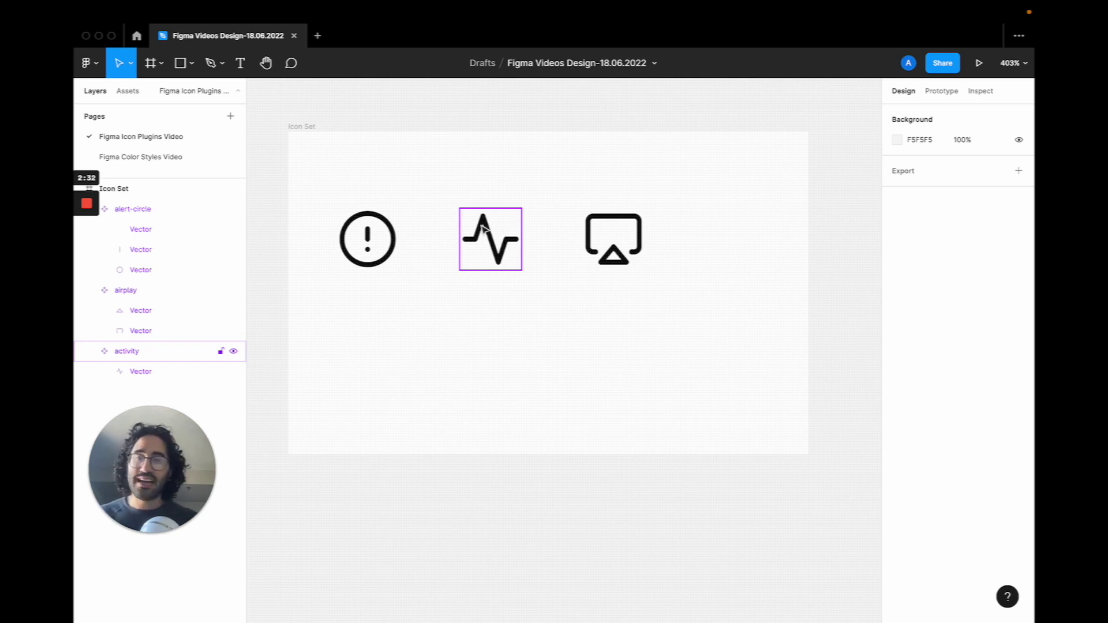
# Add a new page named 'Icon Sets'.
pyautogui.click(315, 109)
pyautogui.click(300, 128)
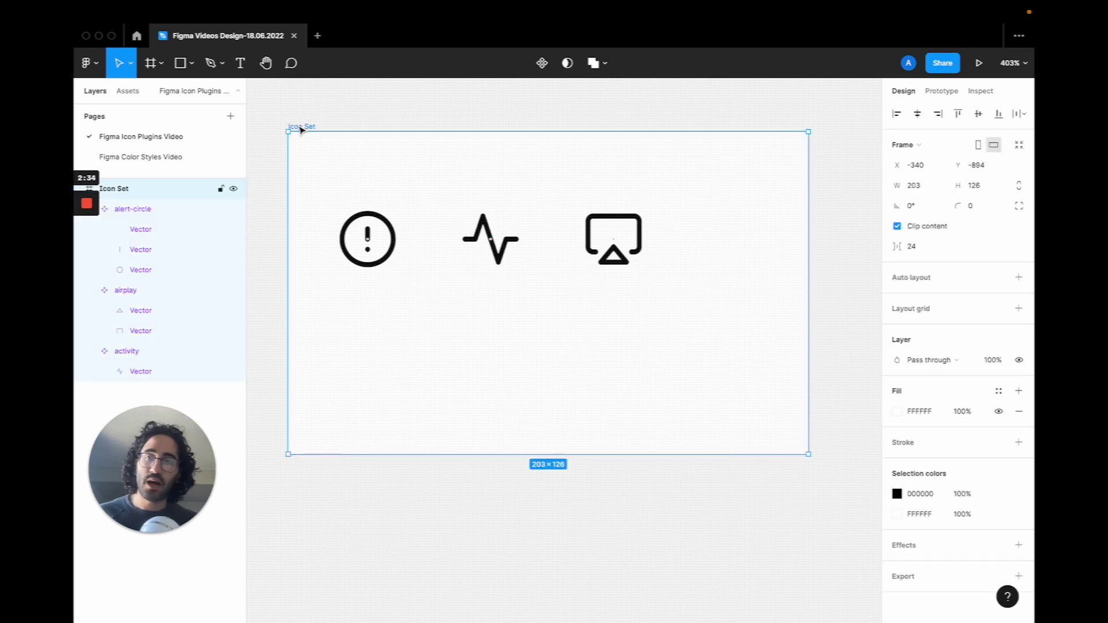
pyautogui.click(230, 116)
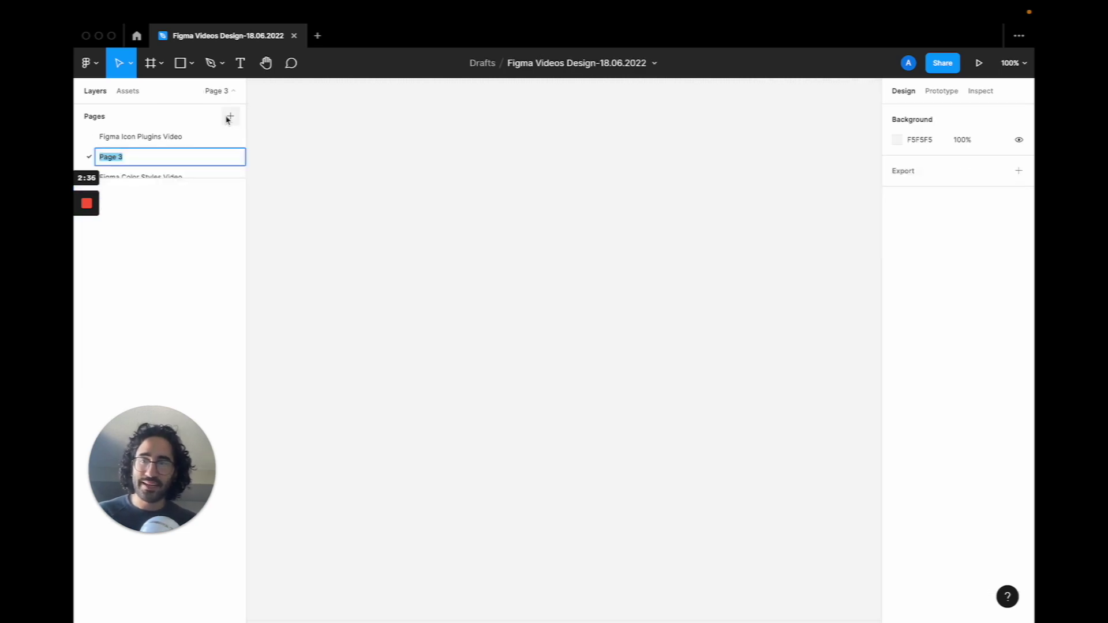
pyautogui.write('Icon Sets')
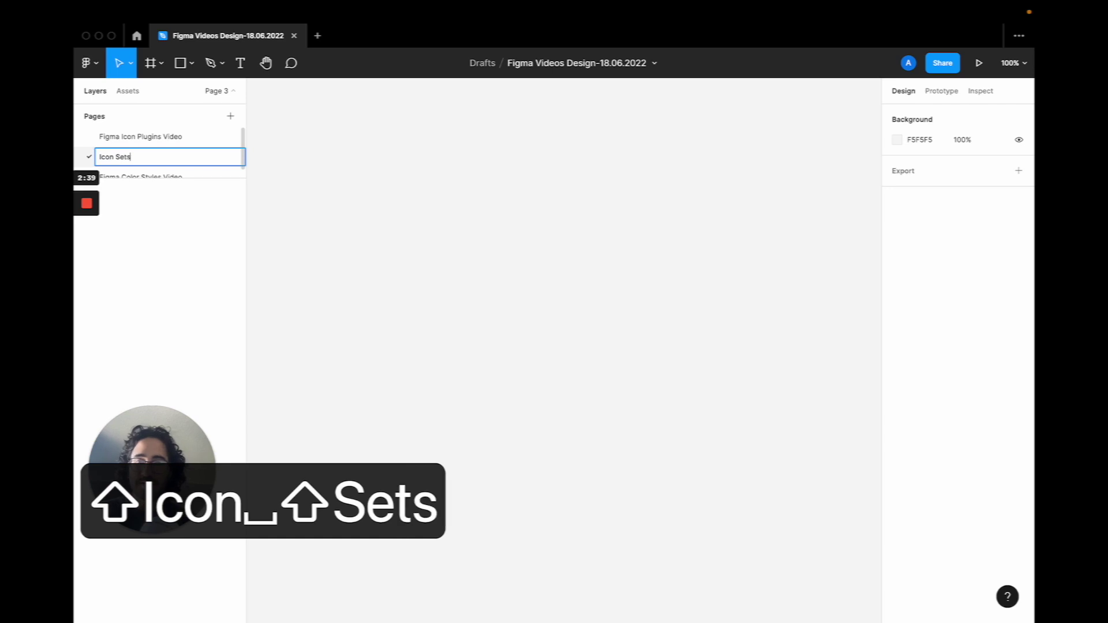
pyautogui.press('Return')
# Move the Icon Set frame from the original page to Icon Sets.
pyautogui.click(188, 137)
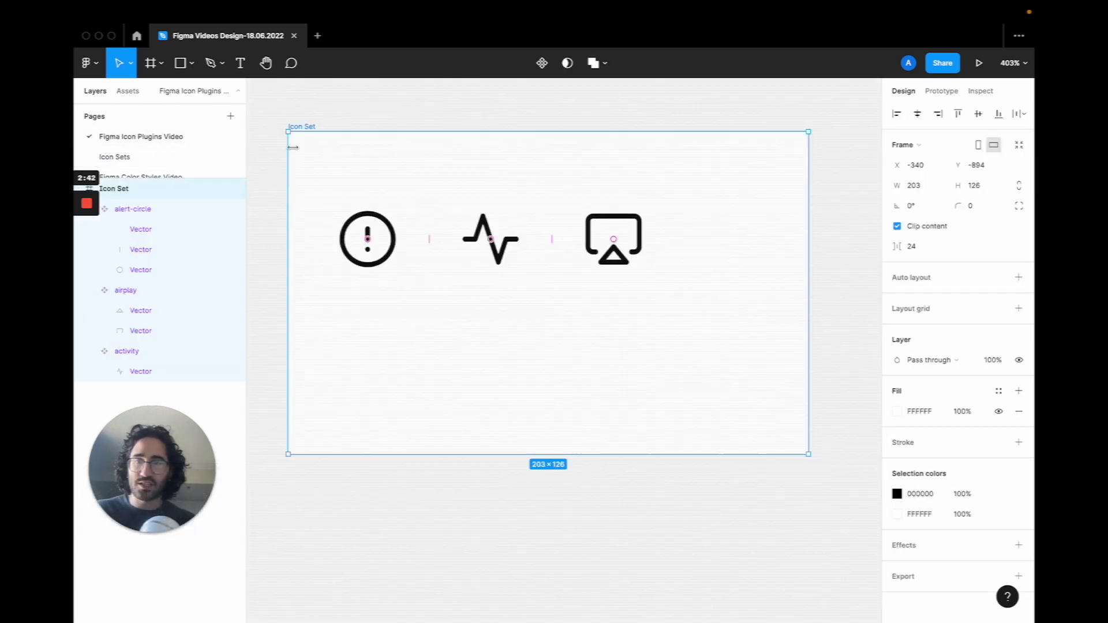
pyautogui.rightClick(403, 163)
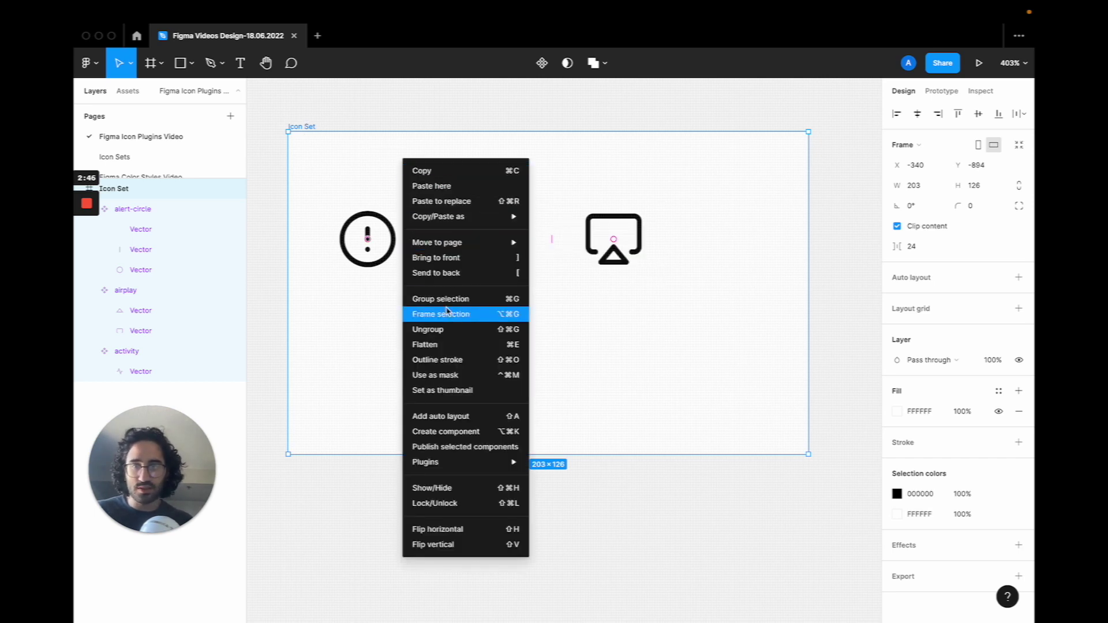
pyautogui.moveTo(470, 246)
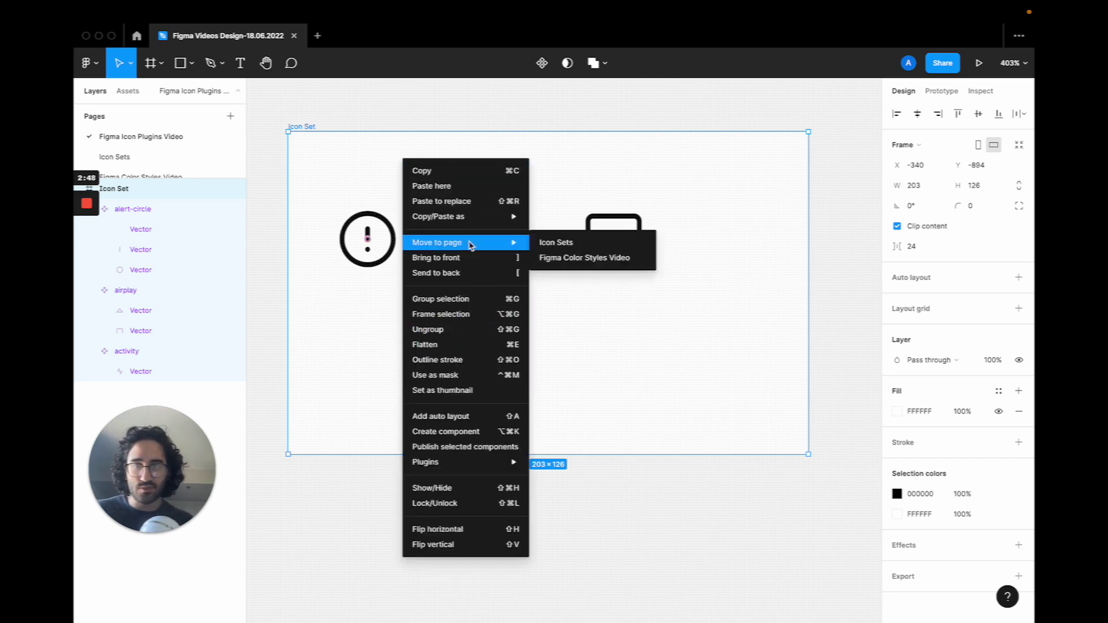
pyautogui.click(563, 242)
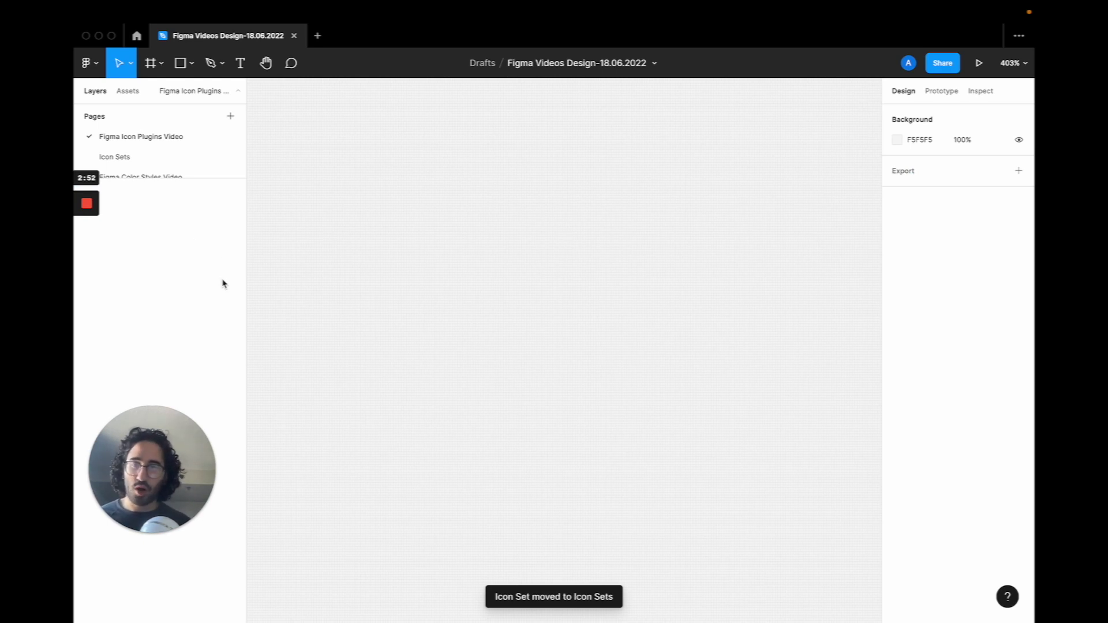
# On the Icon Sets page, zoom to and select the 203×126 Icon Set frame.
pyautogui.click(121, 157)
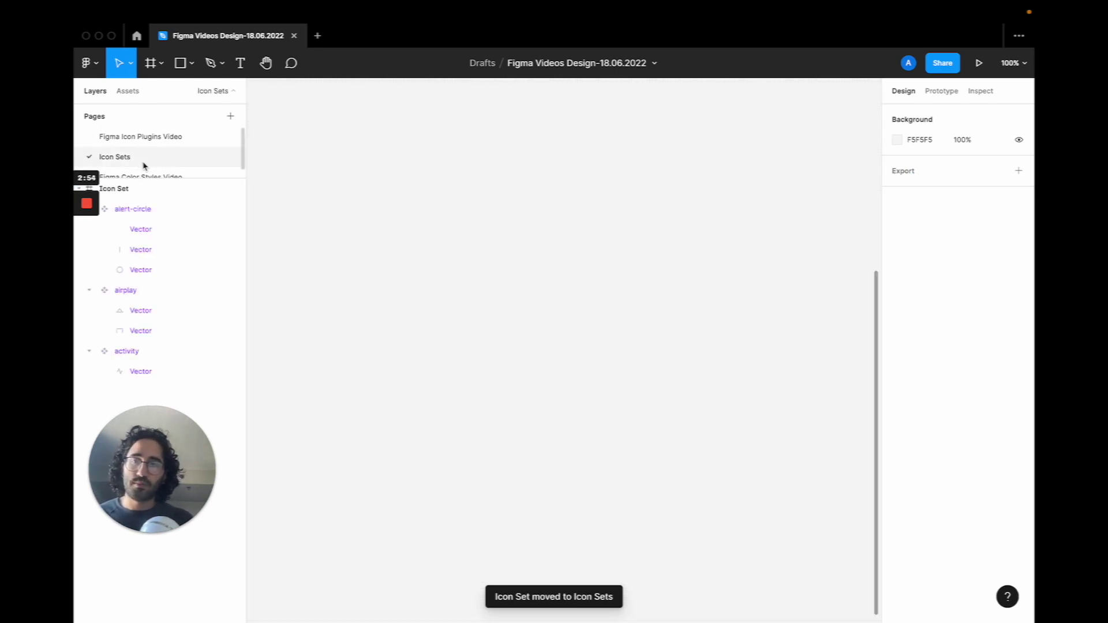
pyautogui.scroll(-5, 376, 209)
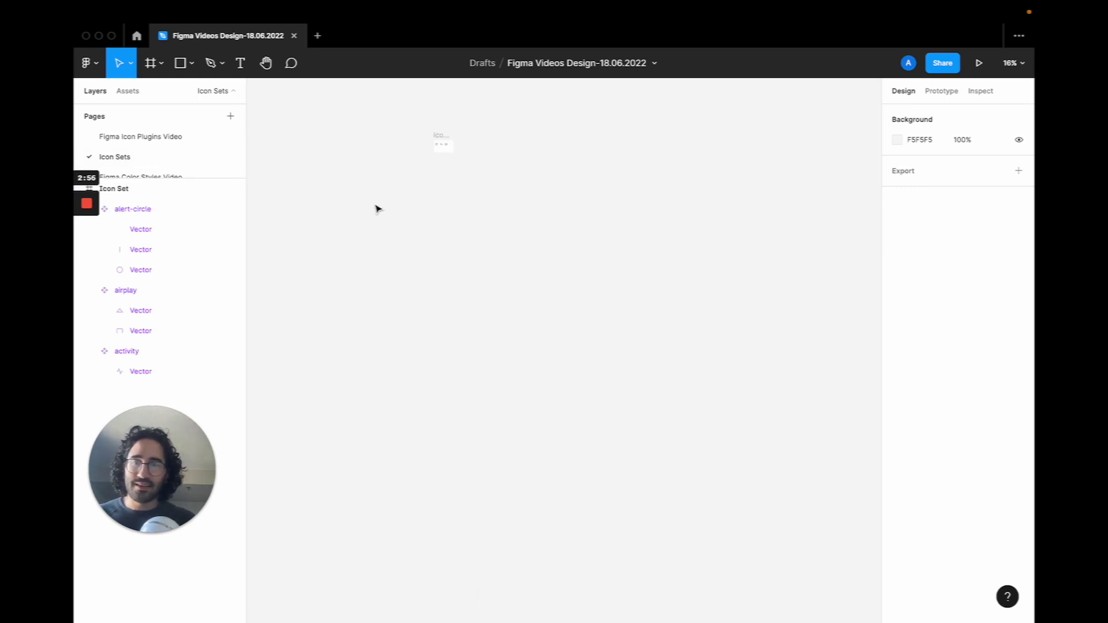
pyautogui.scroll(5, 428, 166)
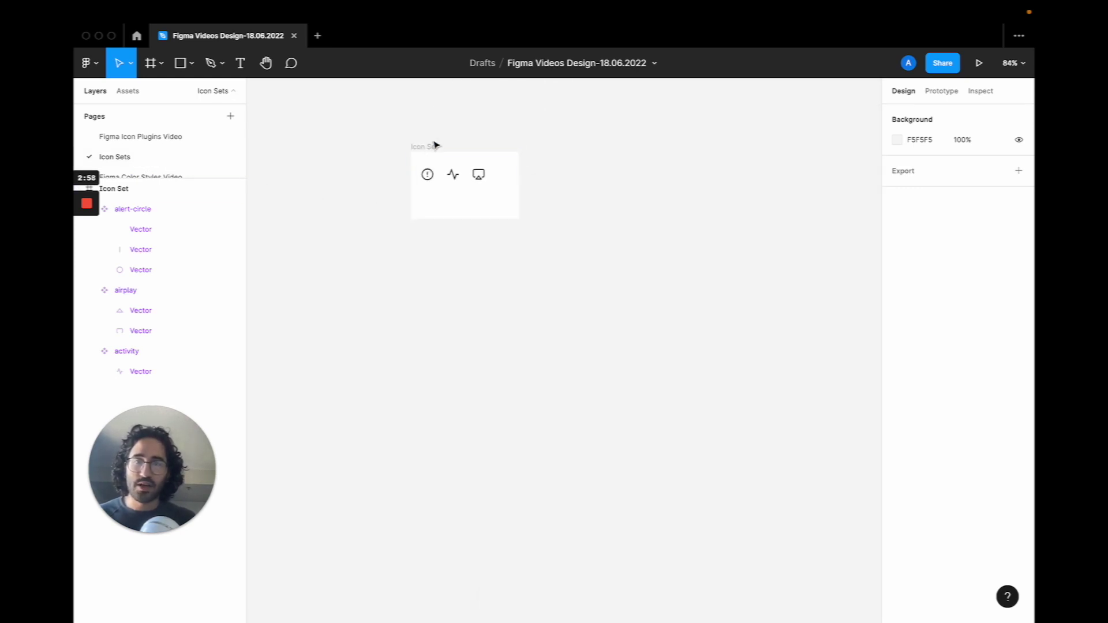
pyautogui.click(436, 146)
pyautogui.scroll(5, 427, 196)
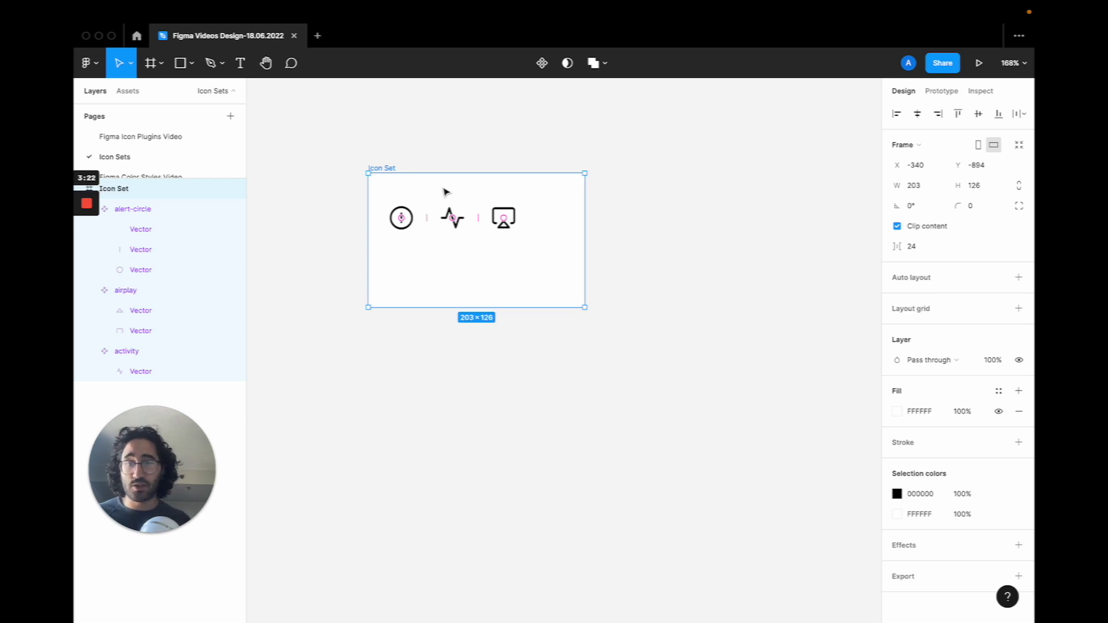
pyautogui.click(453, 126)
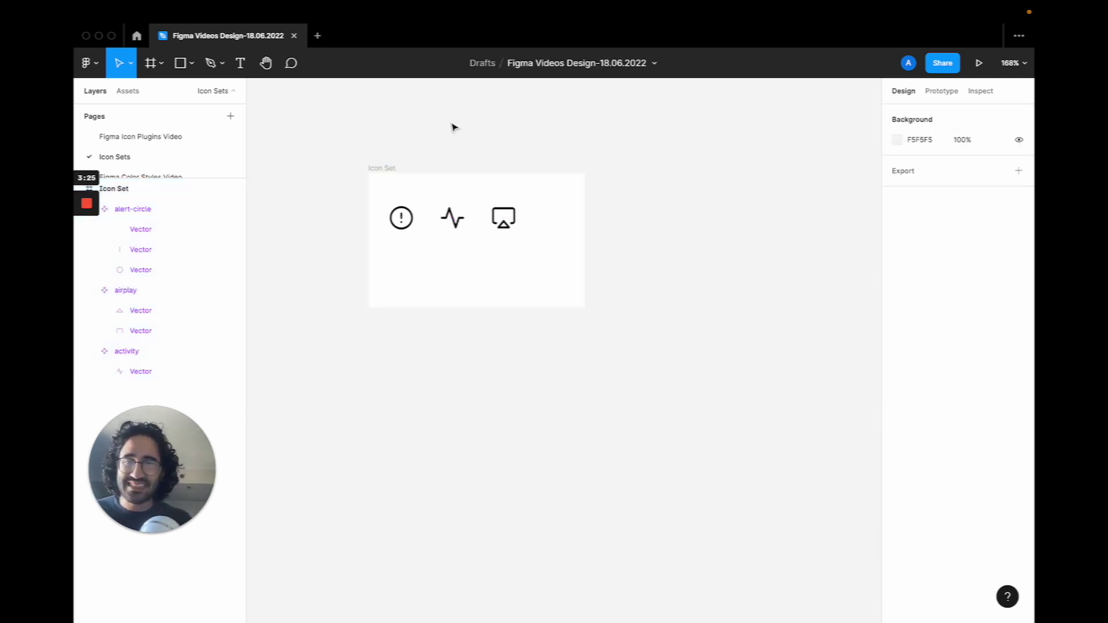
pyautogui.click(378, 168)
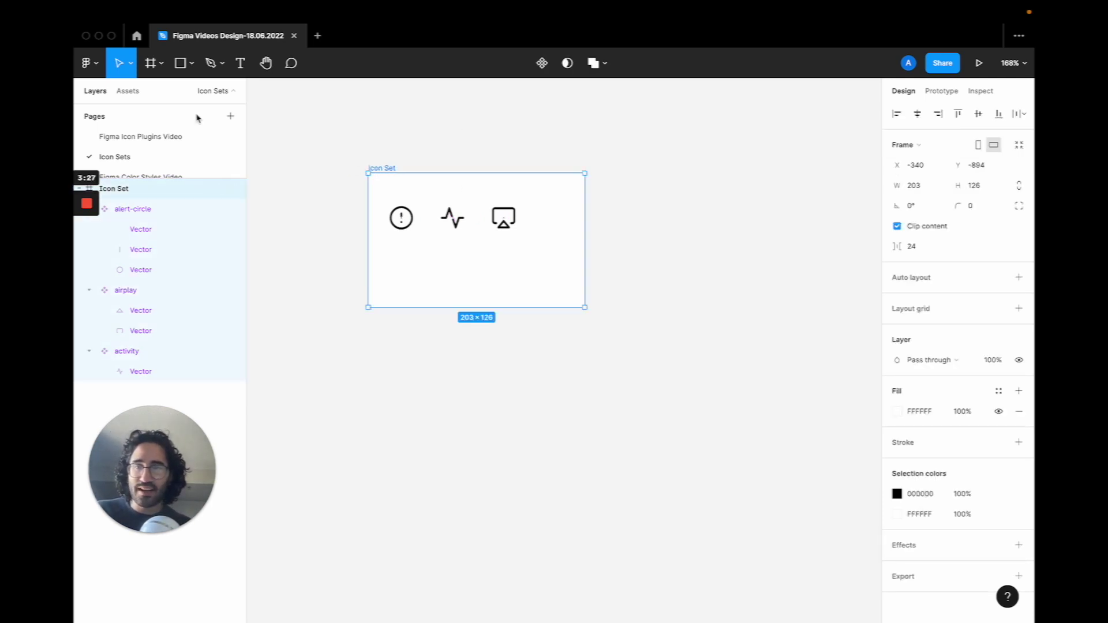
pyautogui.click(136, 94)
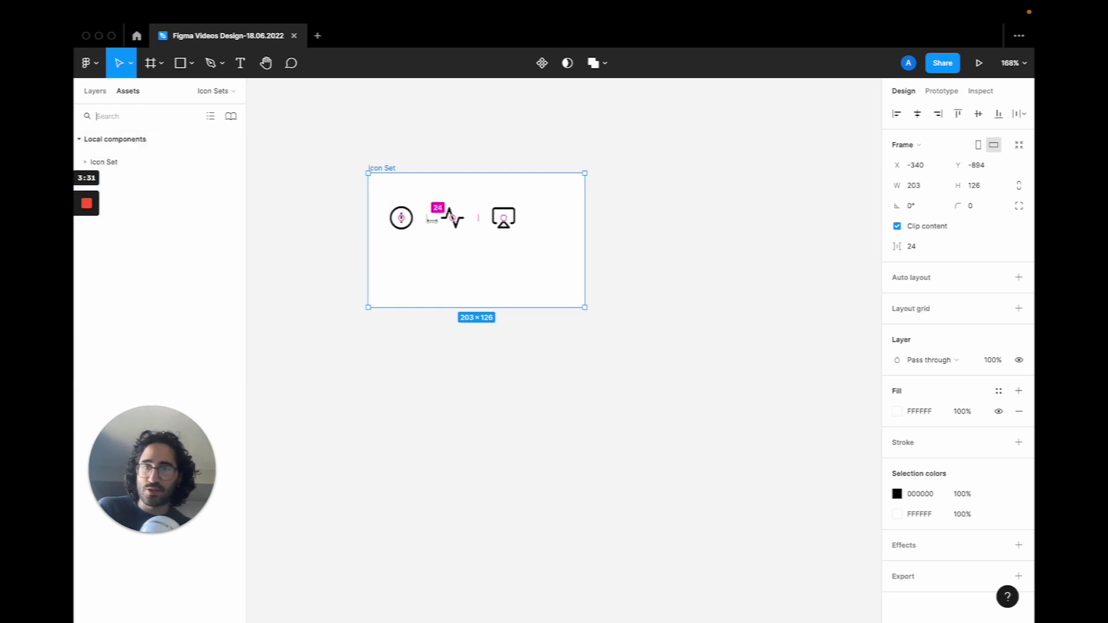
pyautogui.click(120, 163)
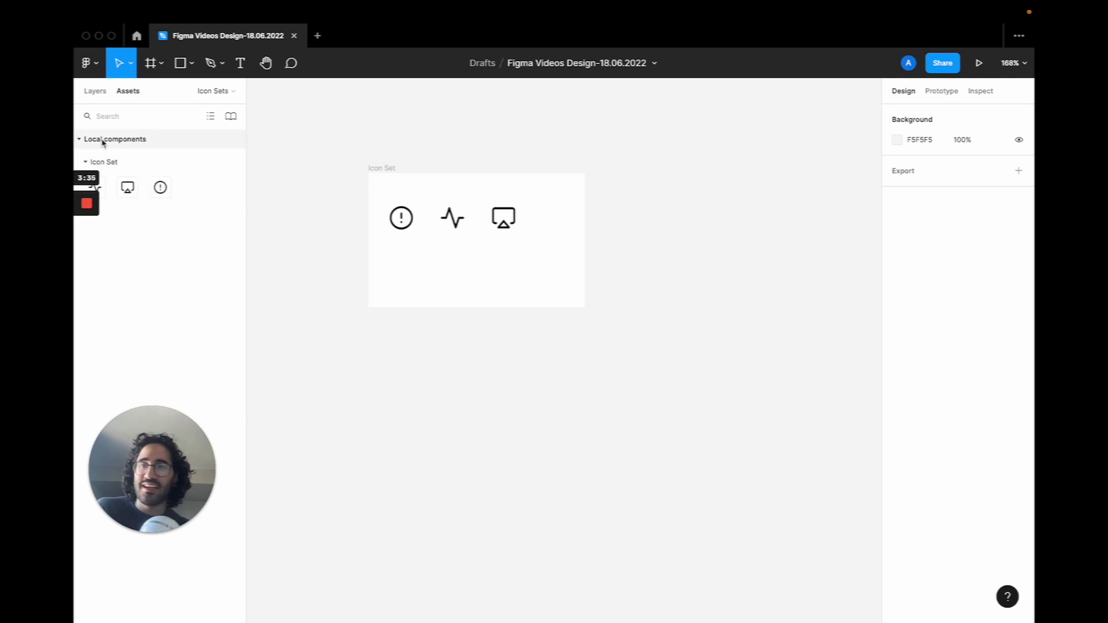
pyautogui.click(96, 93)
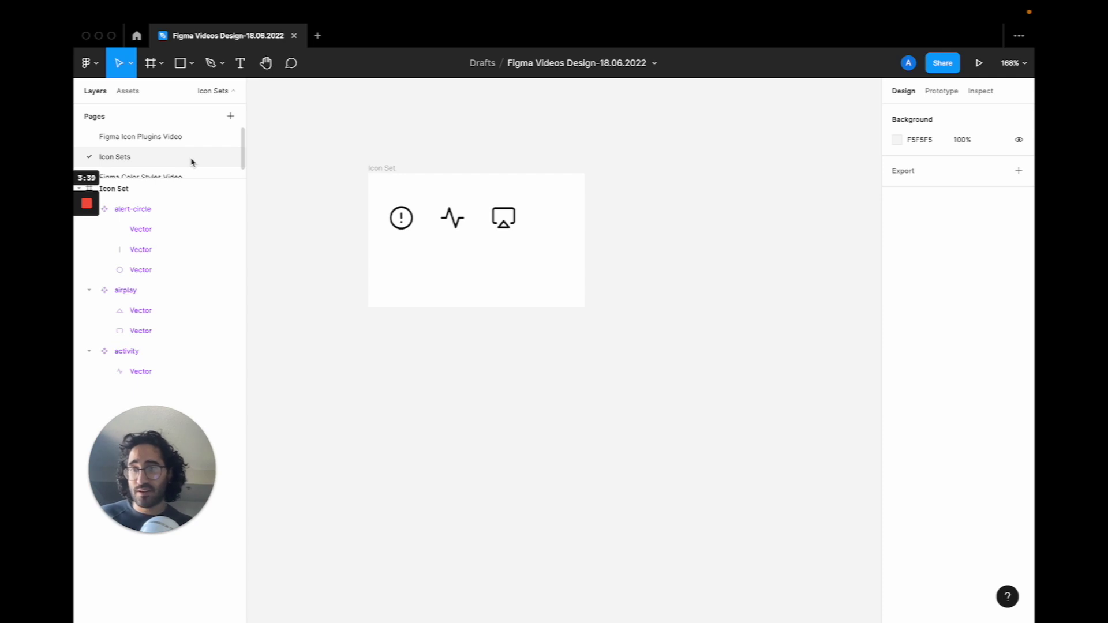
pyautogui.scroll(-1, 192, 162)
pyautogui.scroll(1, 193, 162)
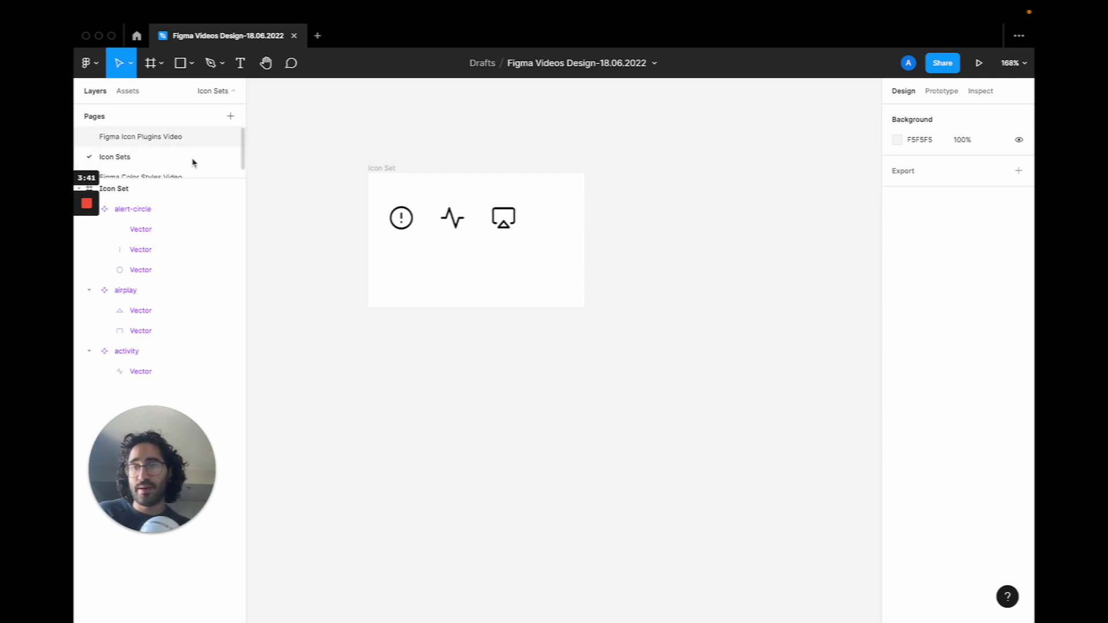